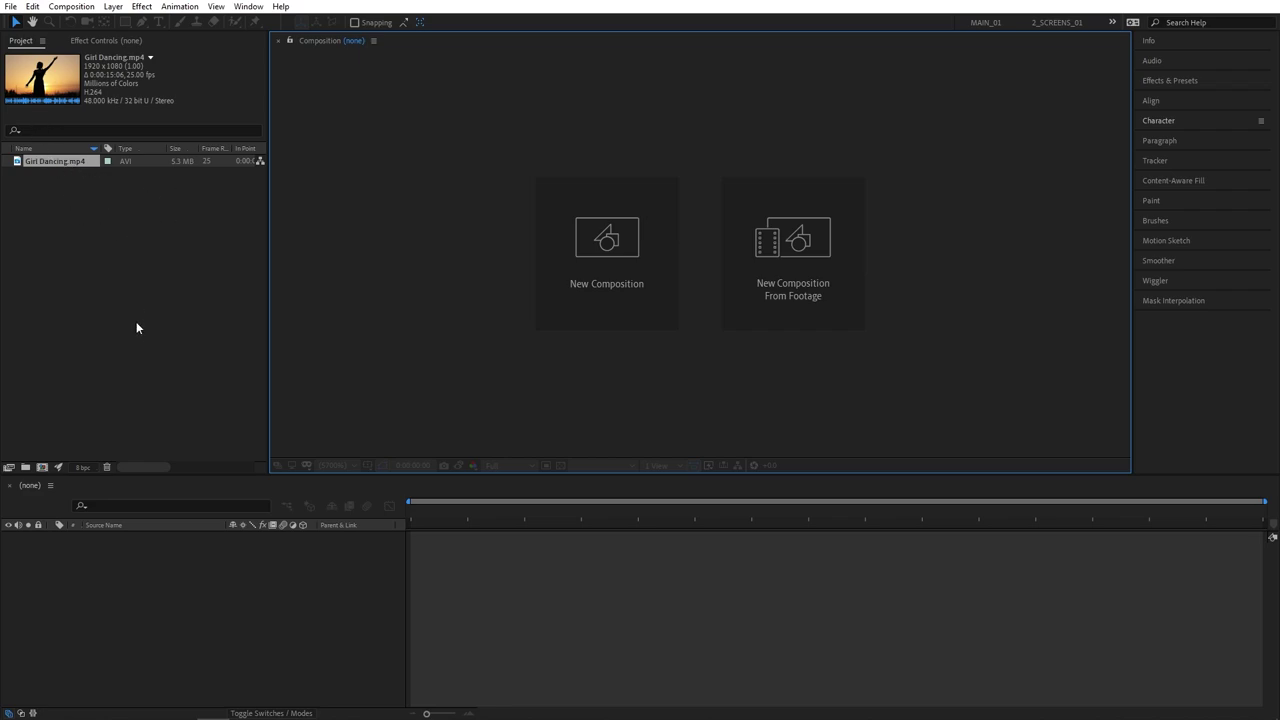
# Create Comp 1 at 1920×1080 and drop Girl Dancing.mp4 into its timeline
pyautogui.click(42, 467)
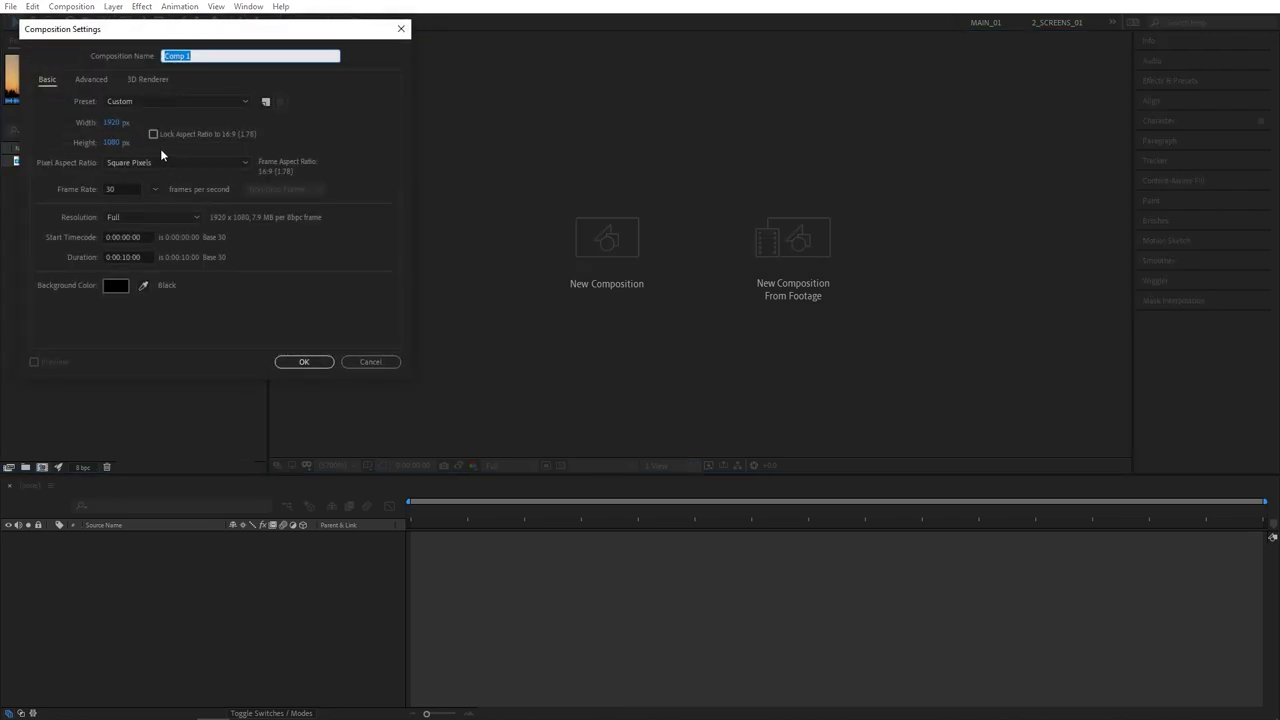
pyautogui.click(303, 362)
pyautogui.moveTo(45, 161); pyautogui.dragTo(187, 577)
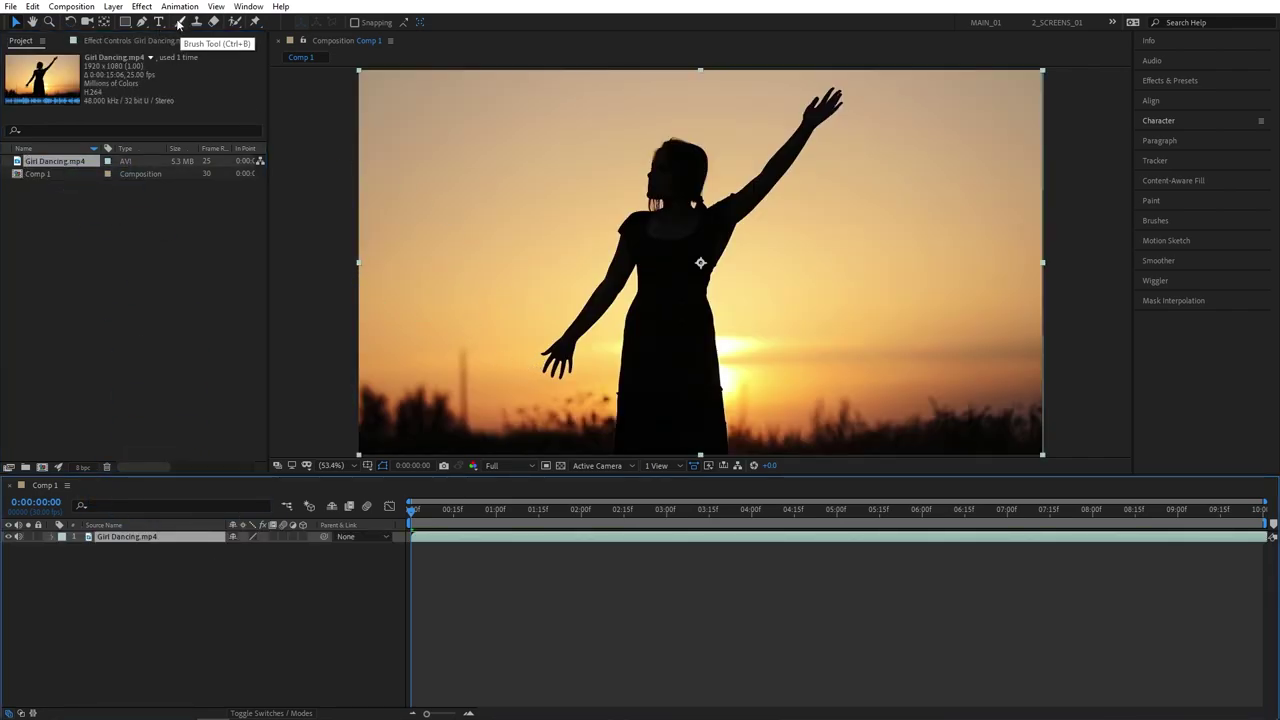
# Pick the Brush tool and keep the Paint panel's stroke Duration at Single Frame
pyautogui.click(181, 22)
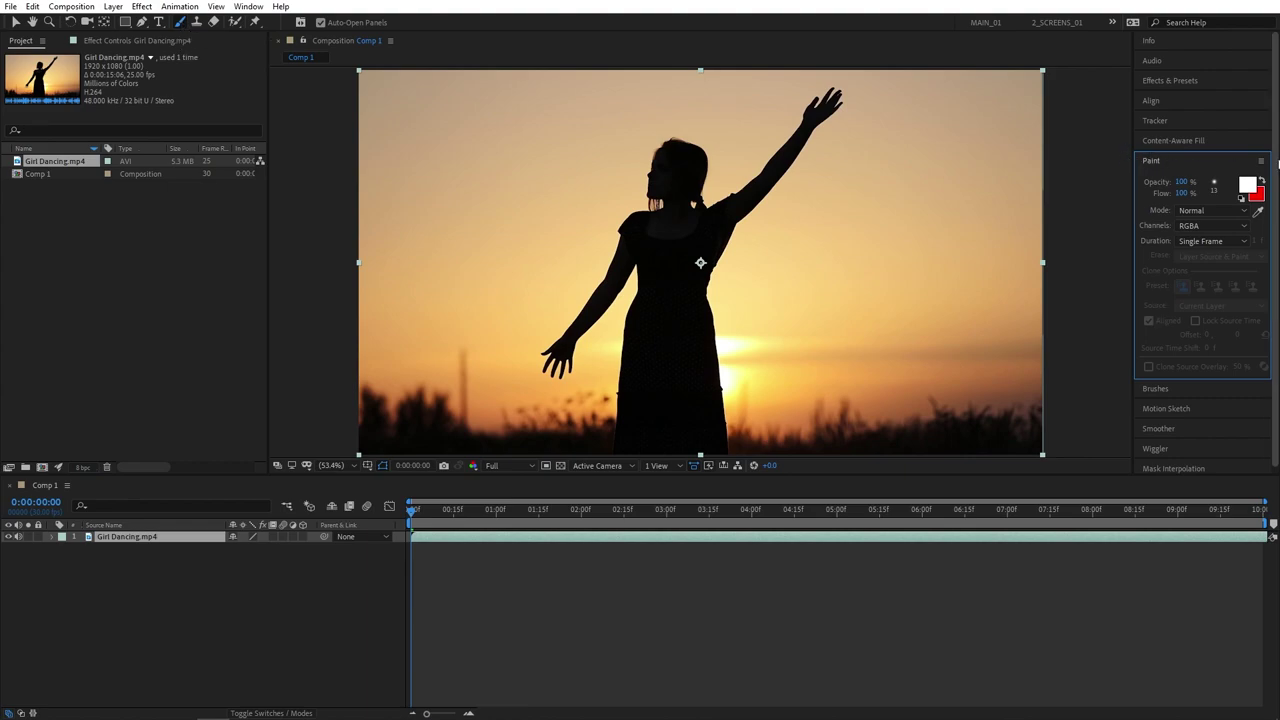
pyautogui.click(1162, 390)
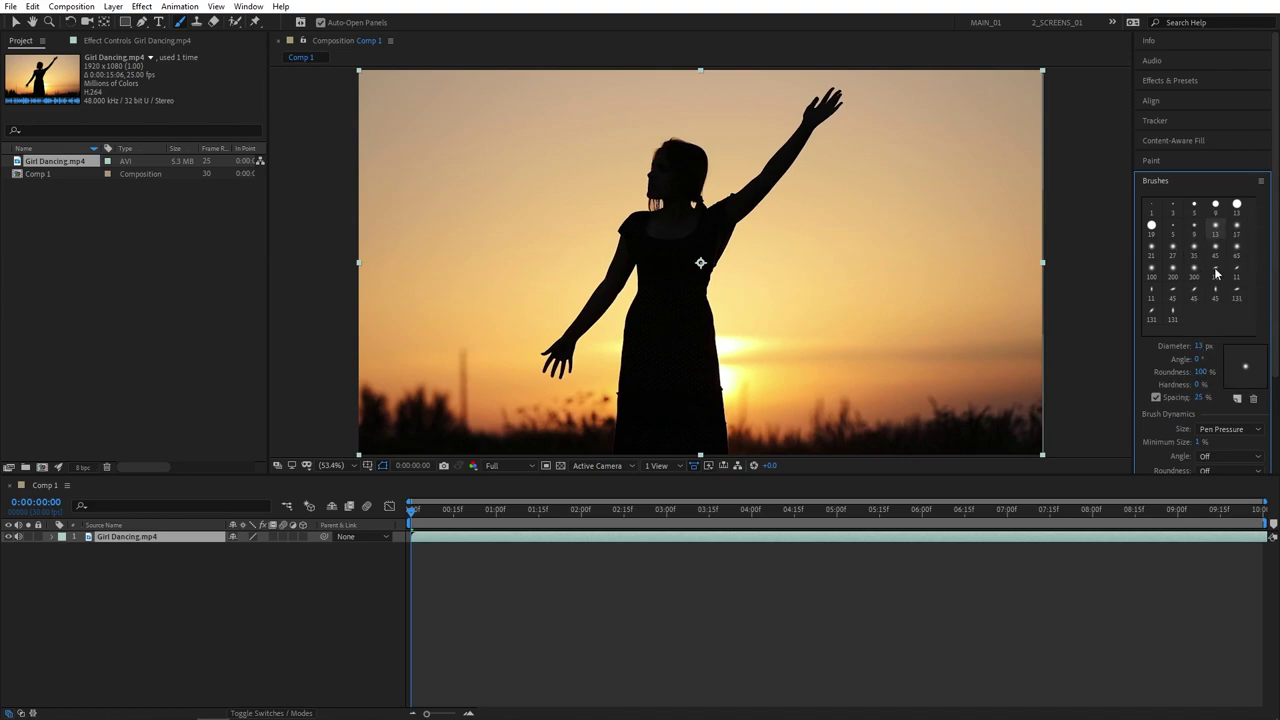
pyautogui.click(1166, 160)
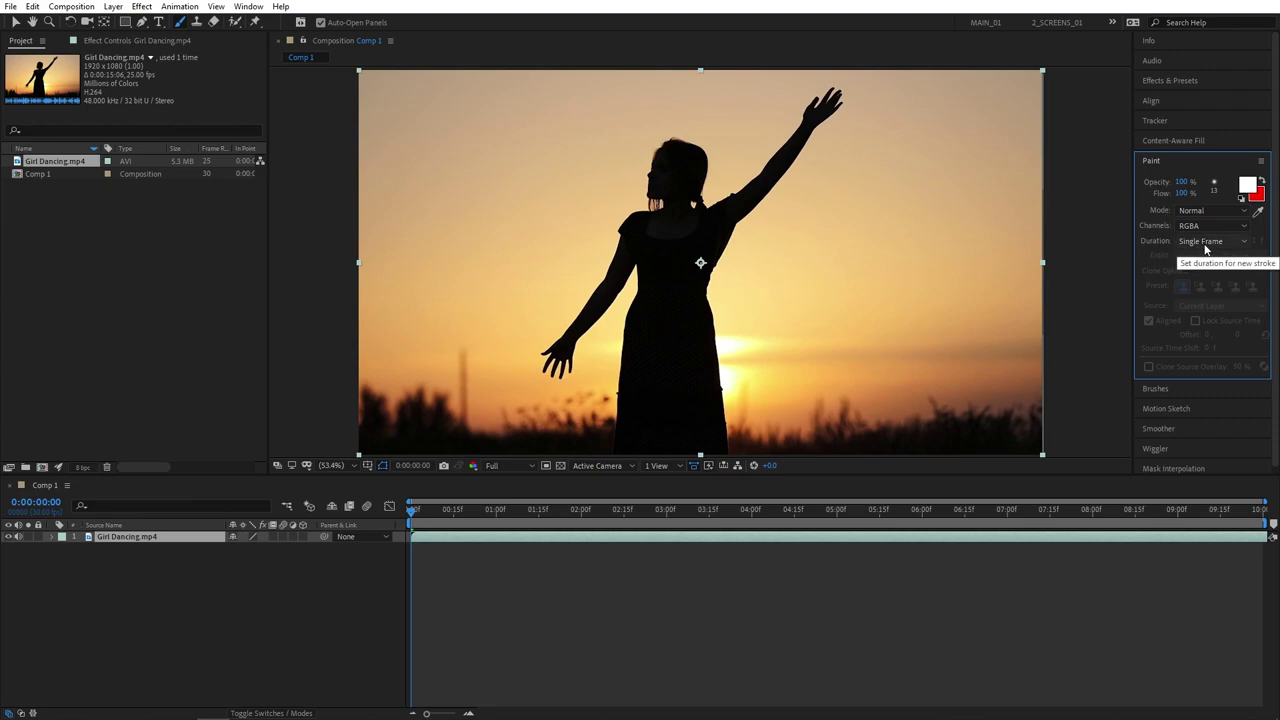
pyautogui.click(1245, 245)
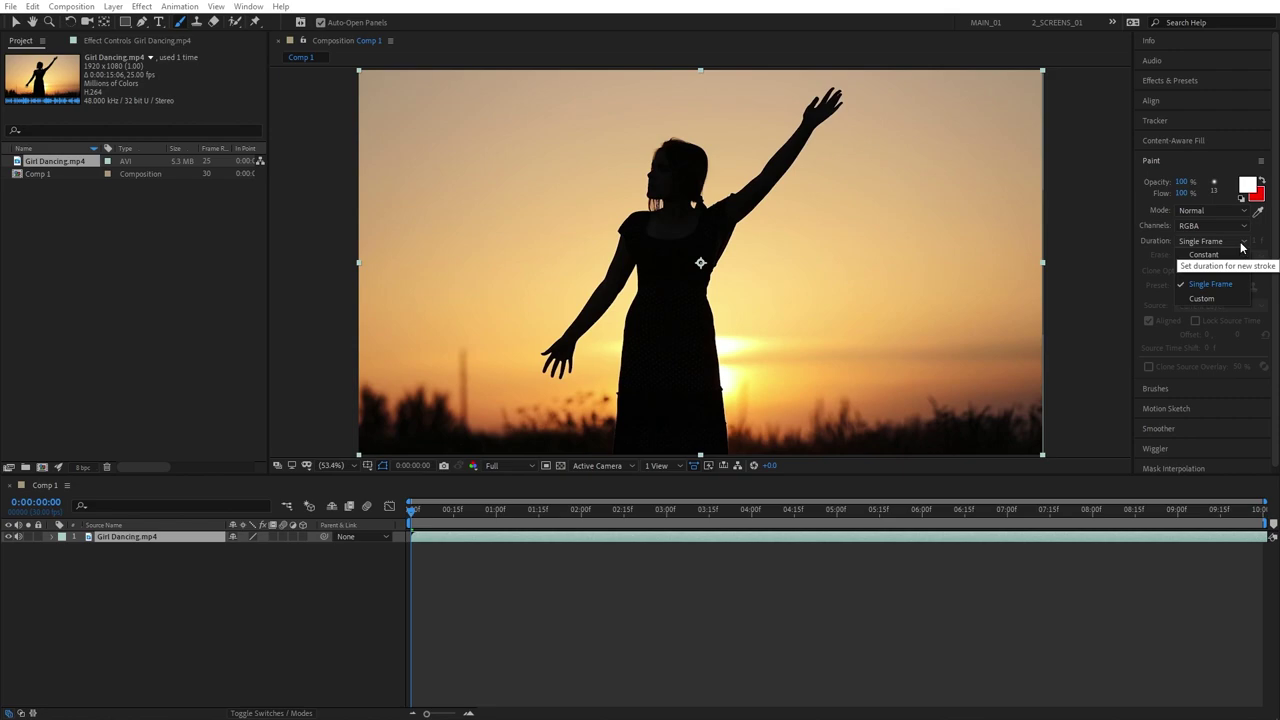
pyautogui.click(1203, 286)
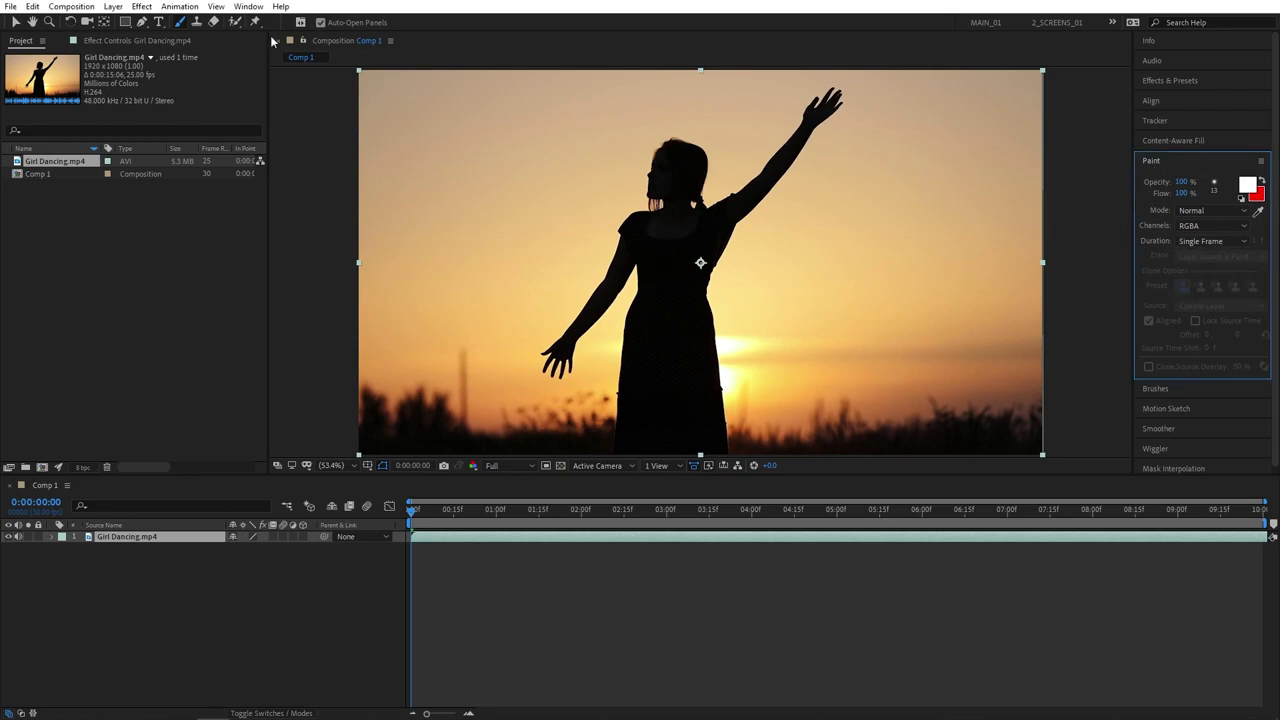
pyautogui.click(243, 7)
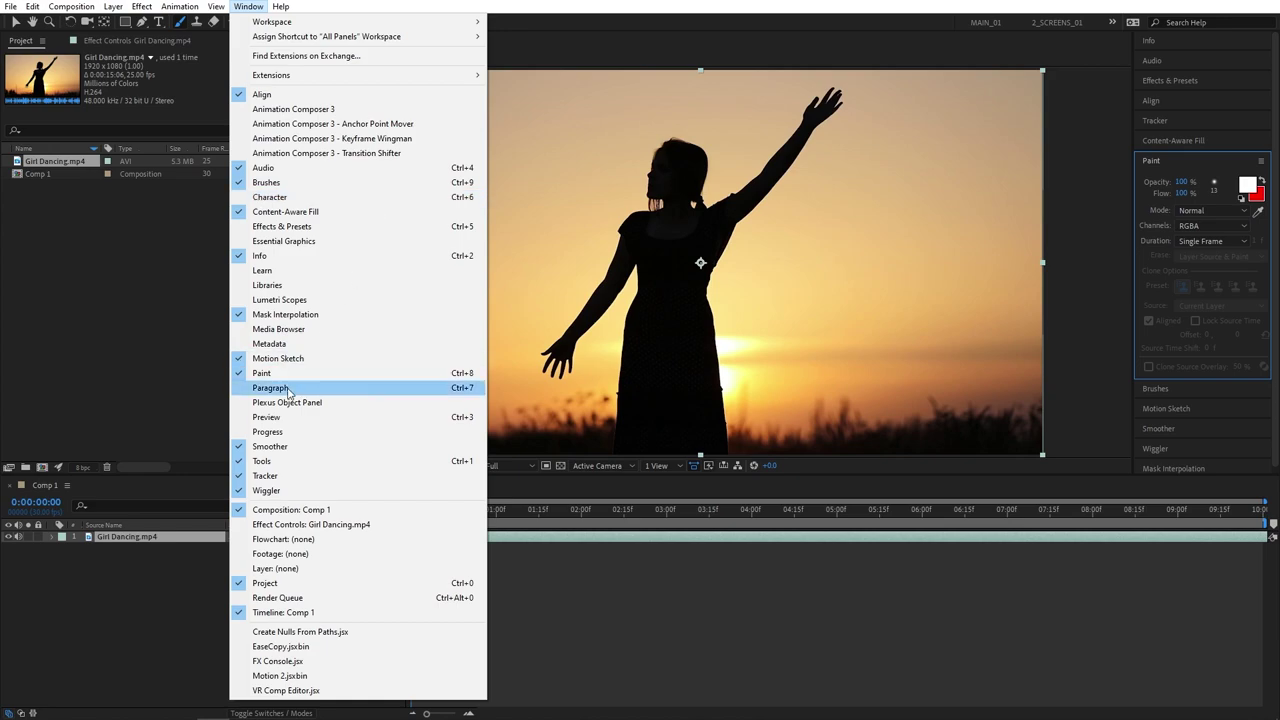
pyautogui.click(759, 17)
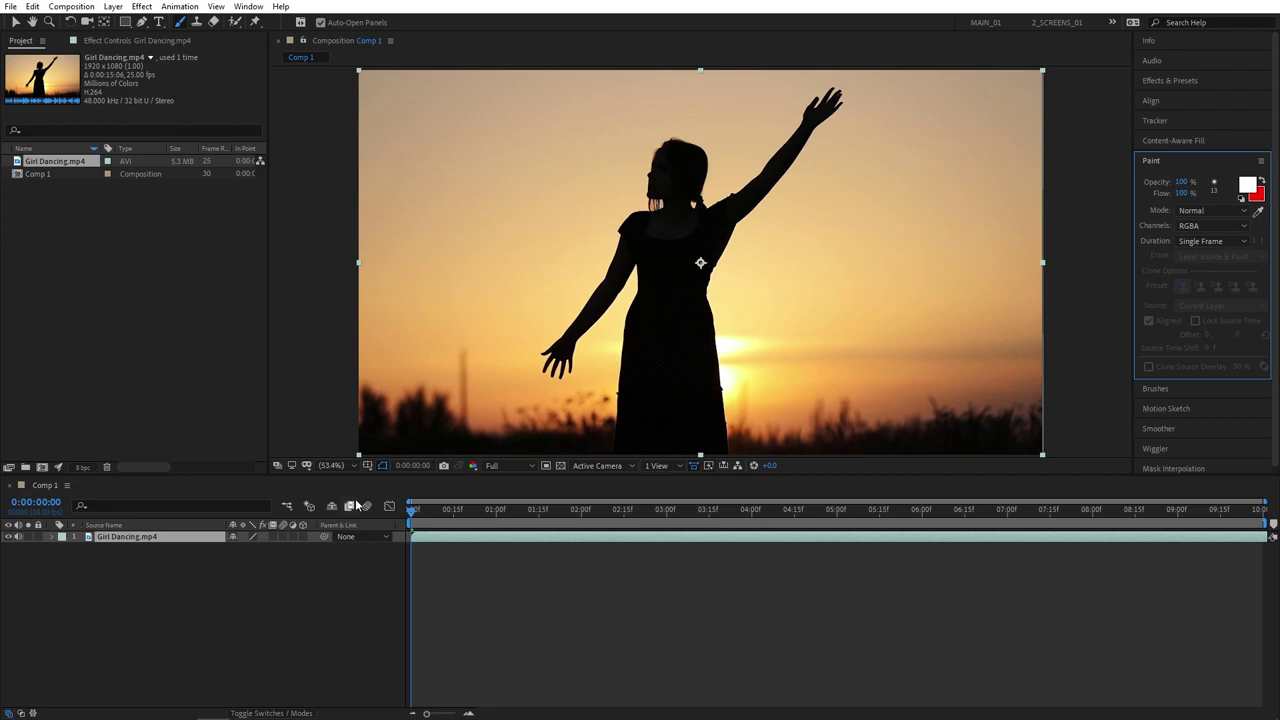
# Open Girl Dancing.mp4 in the Layer panel and brush a white stroke up the dress's lower left edge
pyautogui.doubleClick(117, 539)
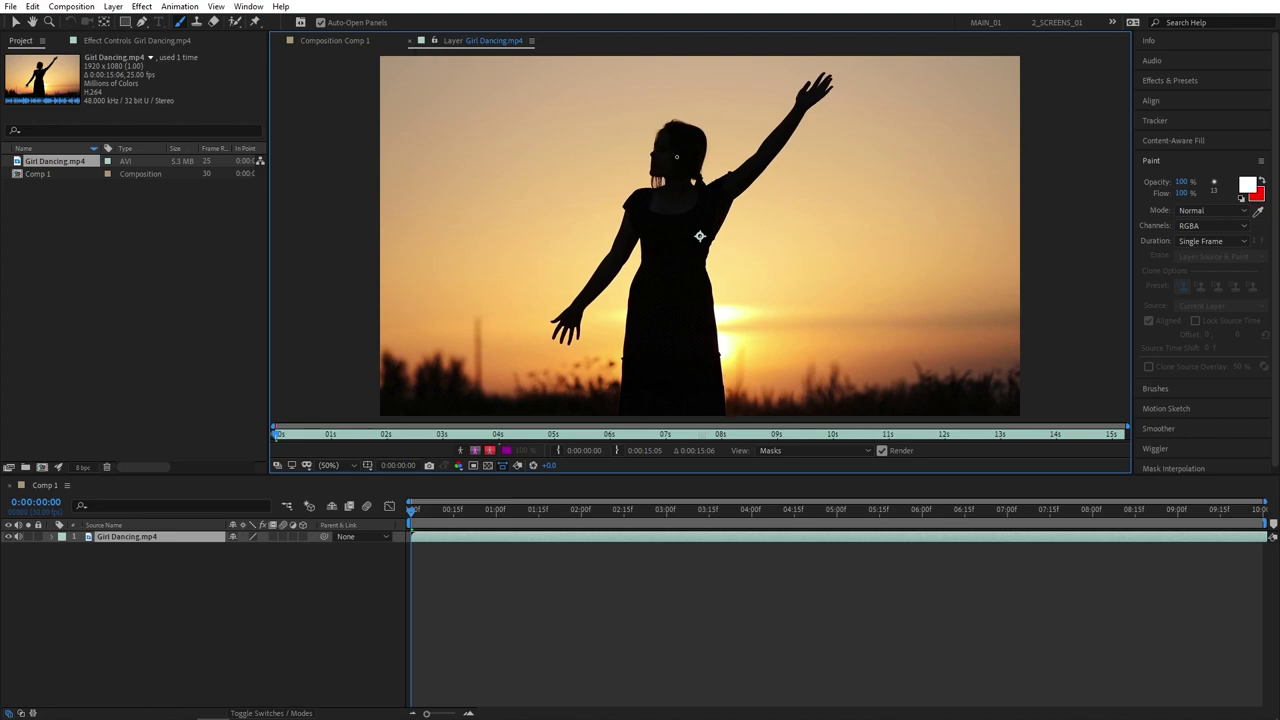
pyautogui.moveTo(676, 157); pyautogui.dragTo(700, 150)
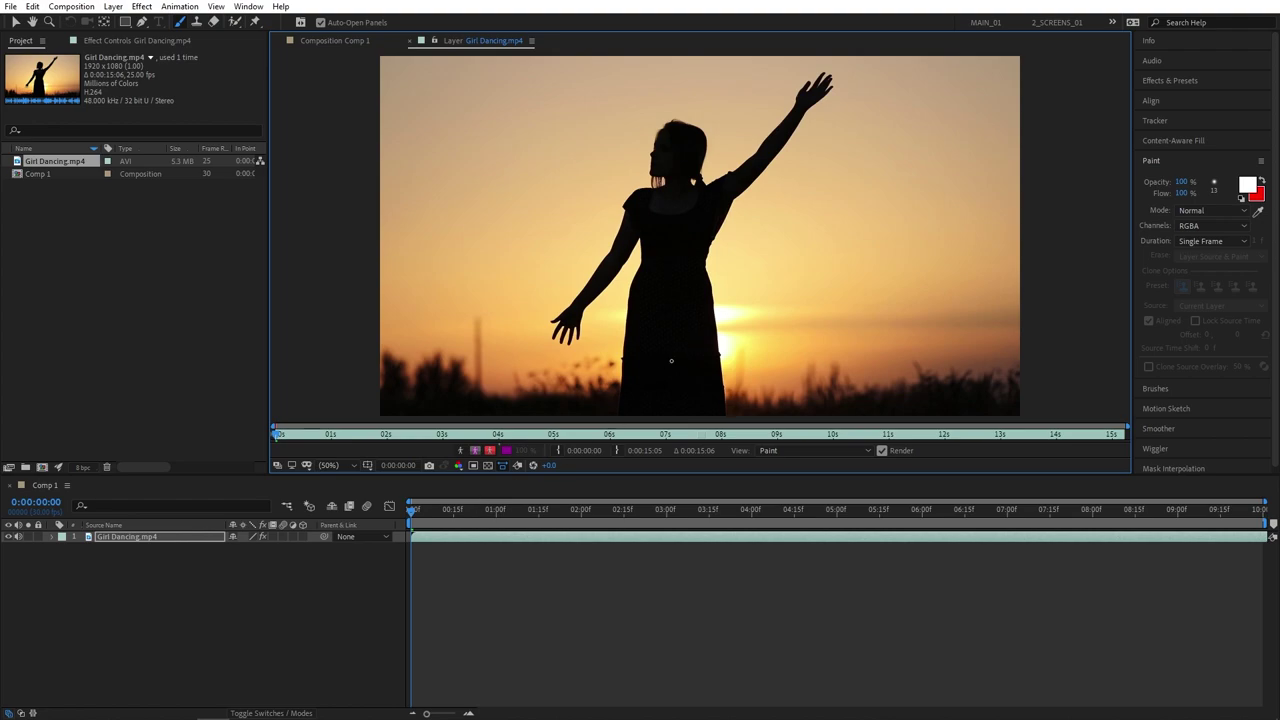
pyautogui.scroll(2, 669, 360)
pyautogui.scroll(-2, 671, 361)
pyautogui.scroll(2, 671, 361)
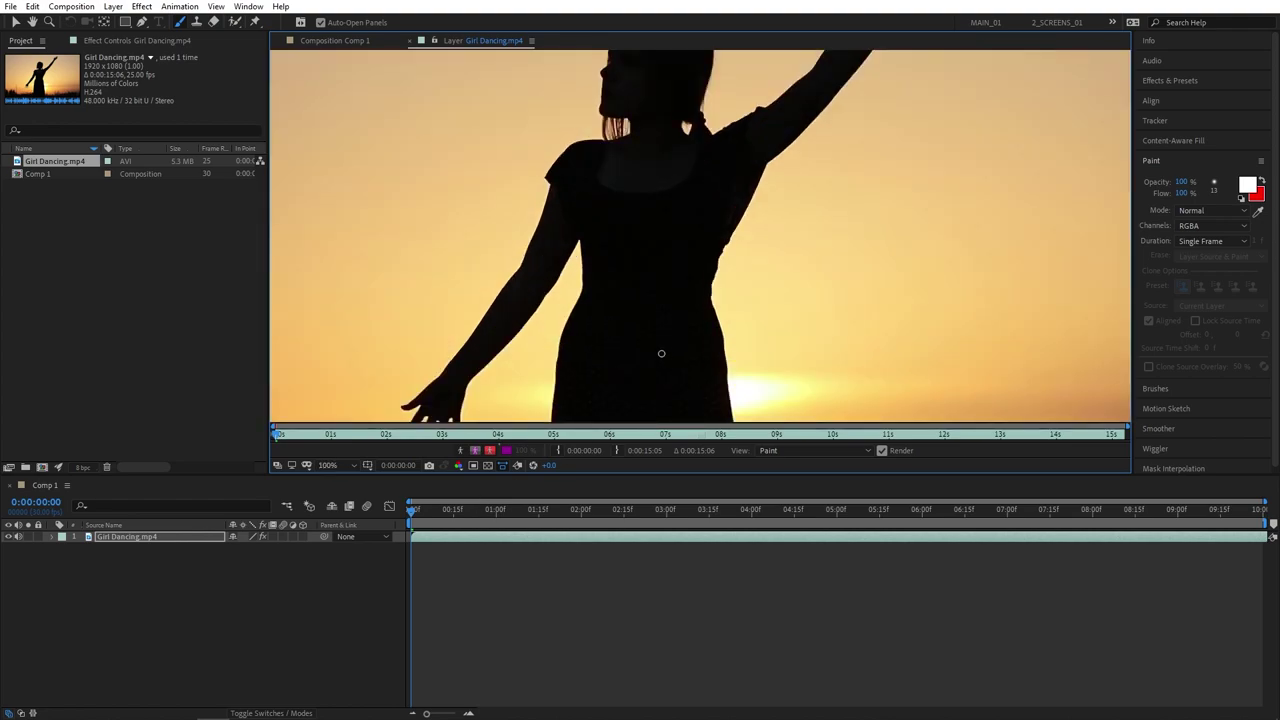
pyautogui.moveTo(663, 360); pyautogui.dragTo(689, 240)
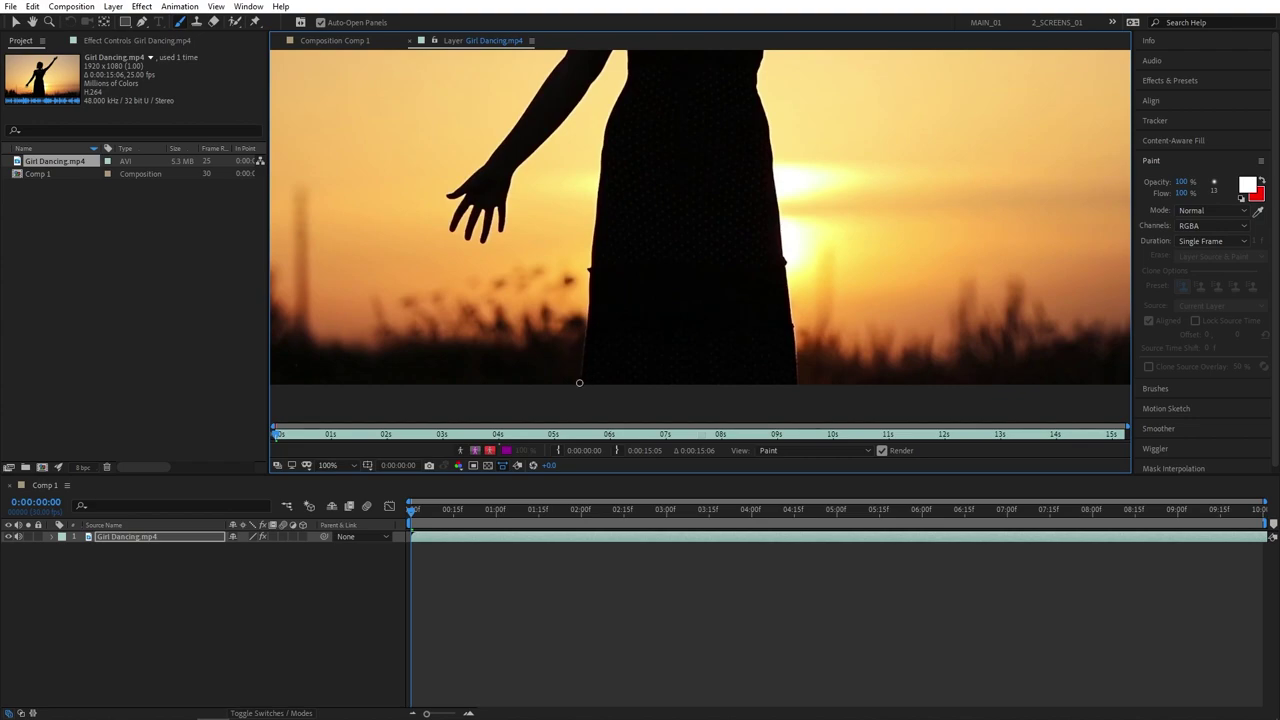
pyautogui.moveTo(579, 383); pyautogui.dragTo(593, 308)
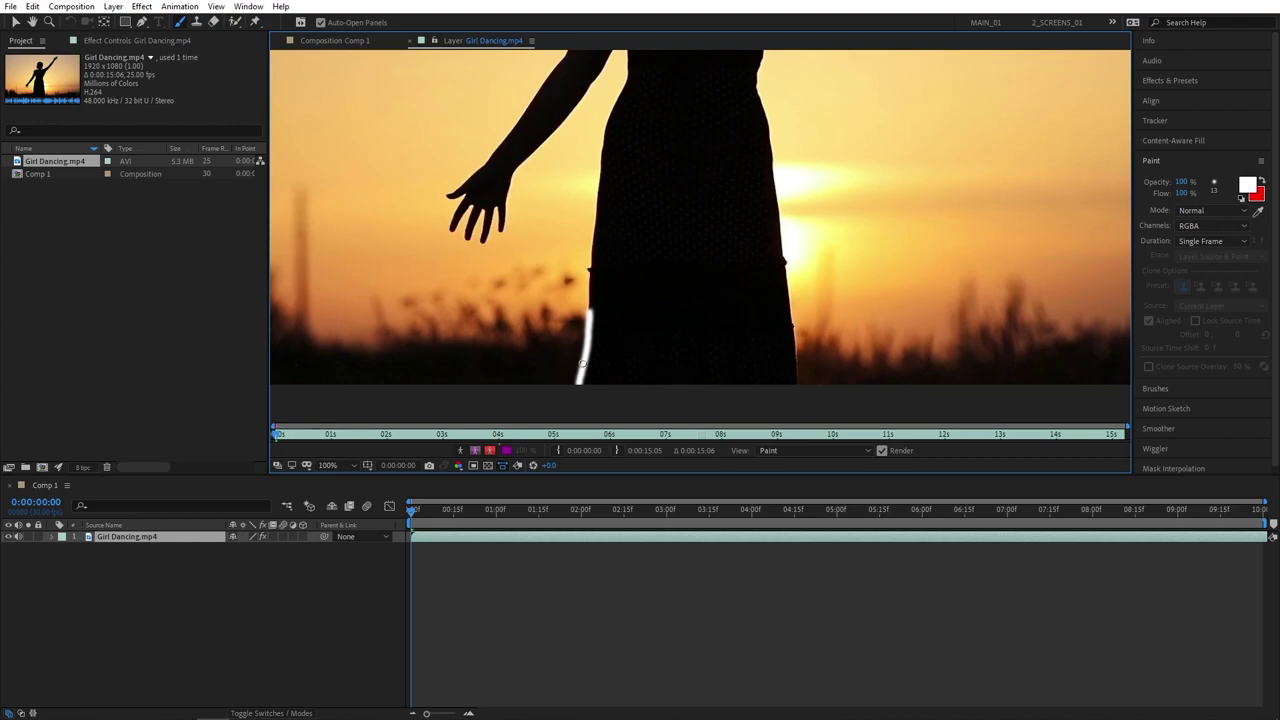
# On the next frame, paint a white stroke higher along the dress edge, comparing with the previous frame
pyautogui.press('pagedown')
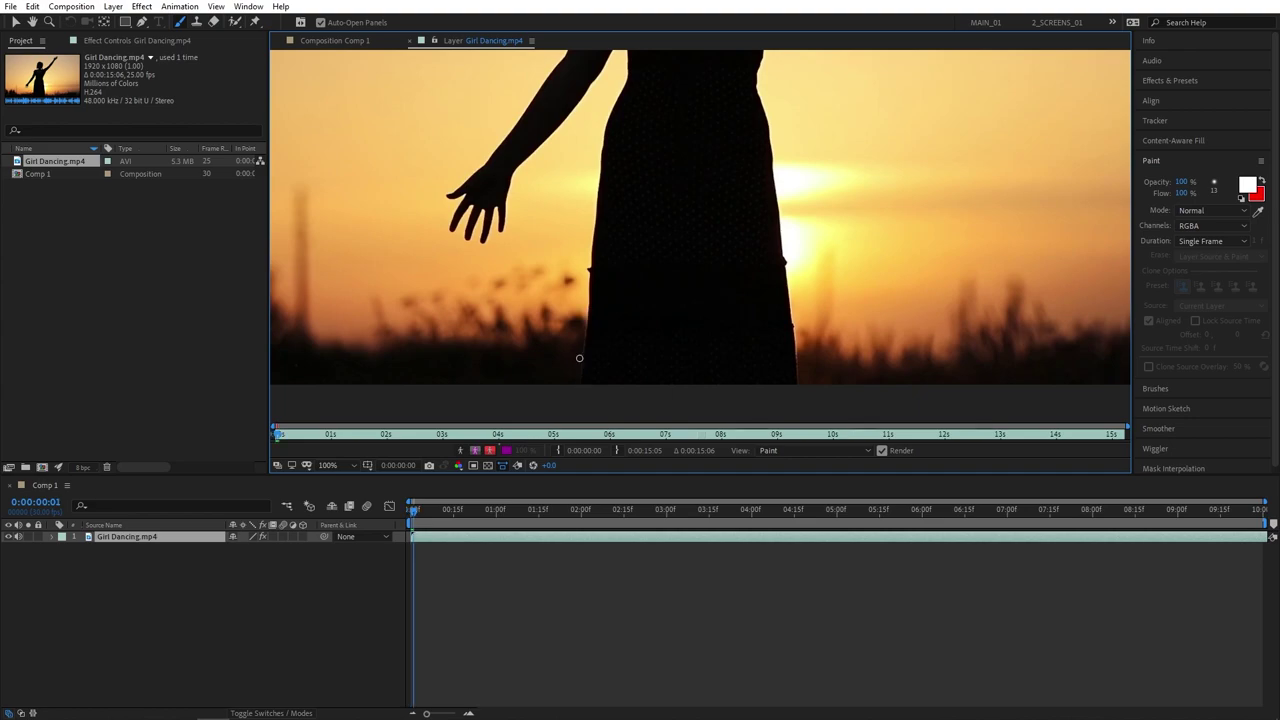
pyautogui.press('pageup')
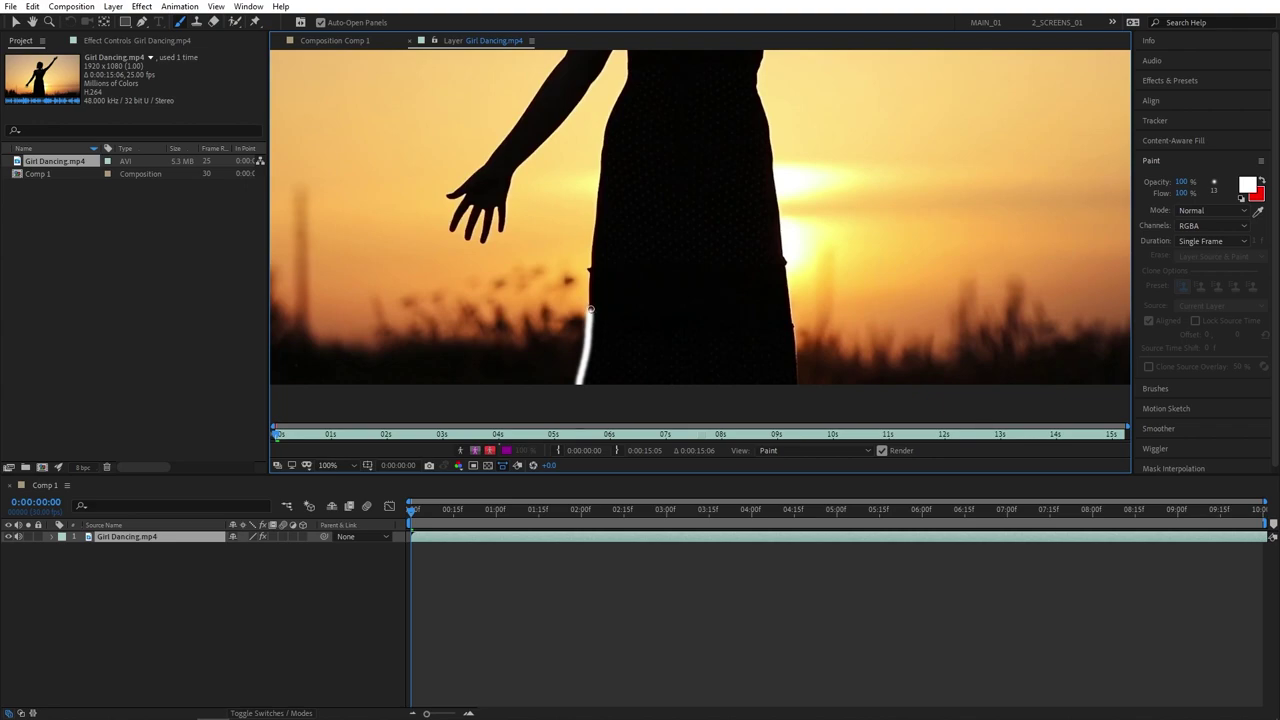
pyautogui.press('pagedown')
pyautogui.moveTo(589, 310)
pyautogui.mouseDown()
pyautogui.moveTo(590, 268)
pyautogui.moveTo(600, 312)
pyautogui.mouseUp()
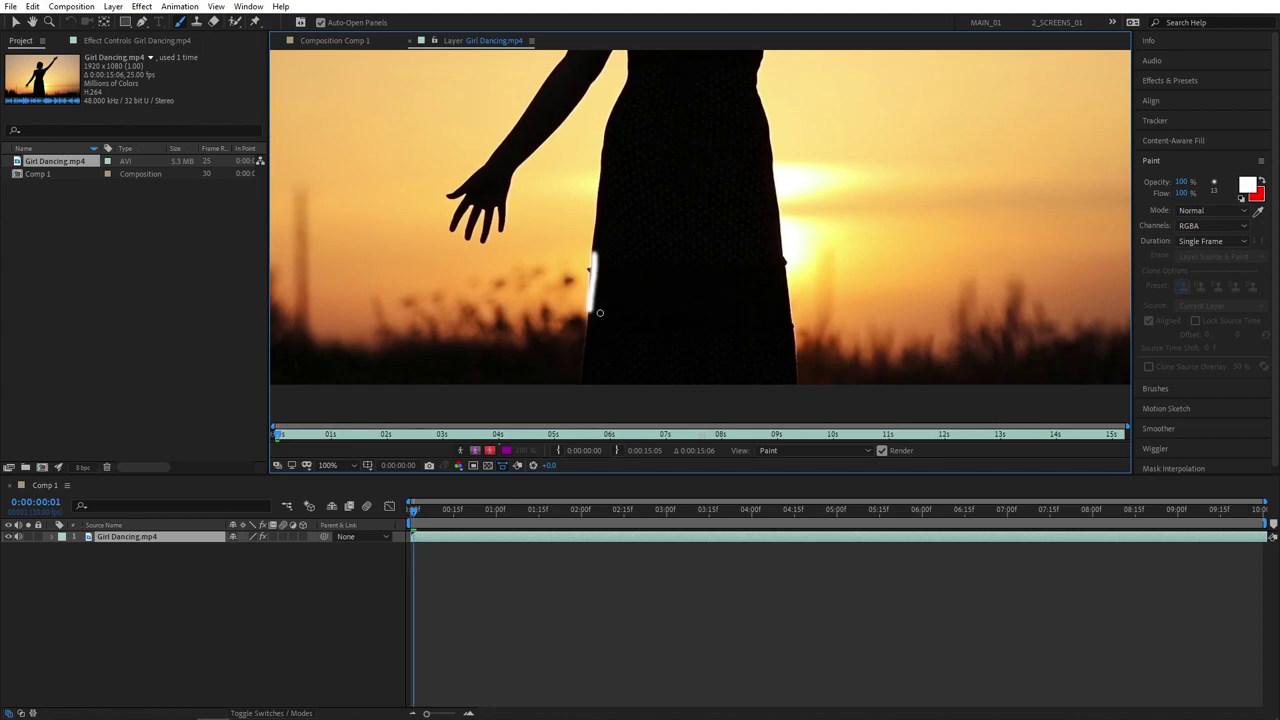
pyautogui.hotkey('ctrl', 'z')
pyautogui.press('pageup')
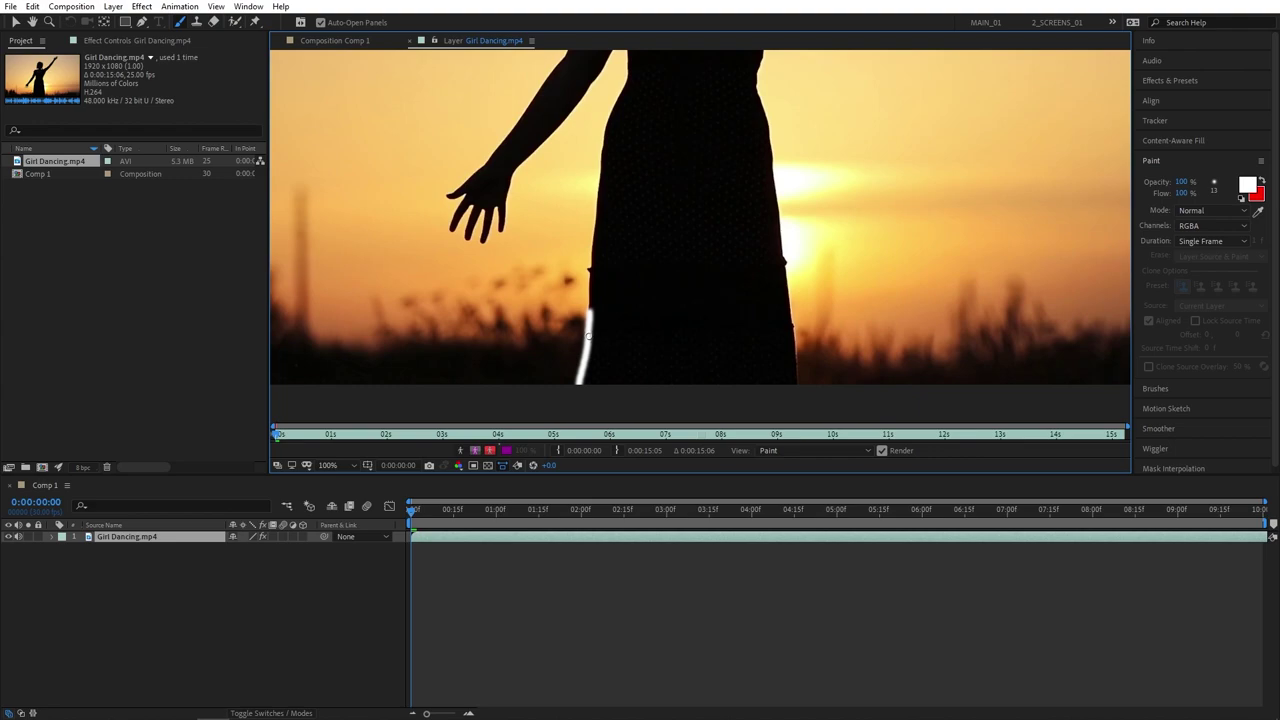
pyautogui.press('pagedown')
pyautogui.moveTo(587, 335); pyautogui.dragTo(590, 268)
# Preview the stroke motion, then paint further single-frame strokes climbing the dress edge on later frames
pyautogui.press('pageup')
pyautogui.press('pagedown')
pyautogui.press('pageup')
pyautogui.press('pagedown')
pyautogui.press('pageup')
pyautogui.press('pagedown')
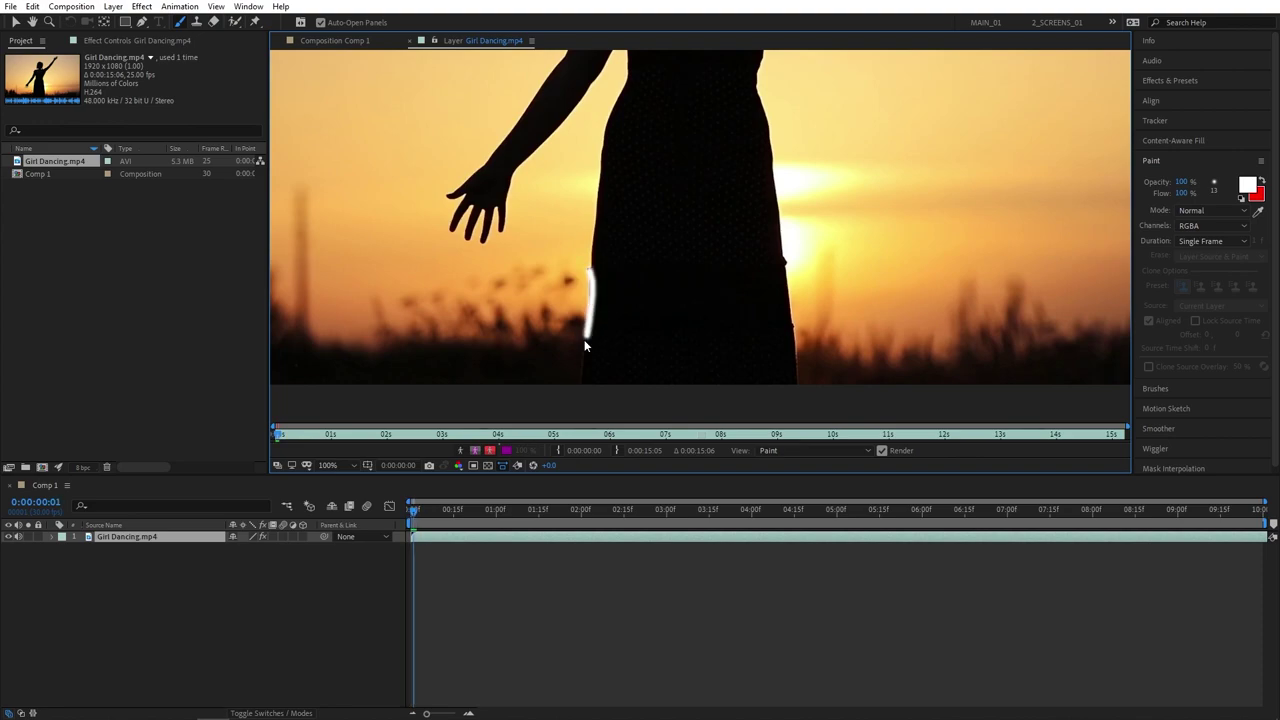
pyautogui.moveTo(628, 249); pyautogui.dragTo(588, 345)
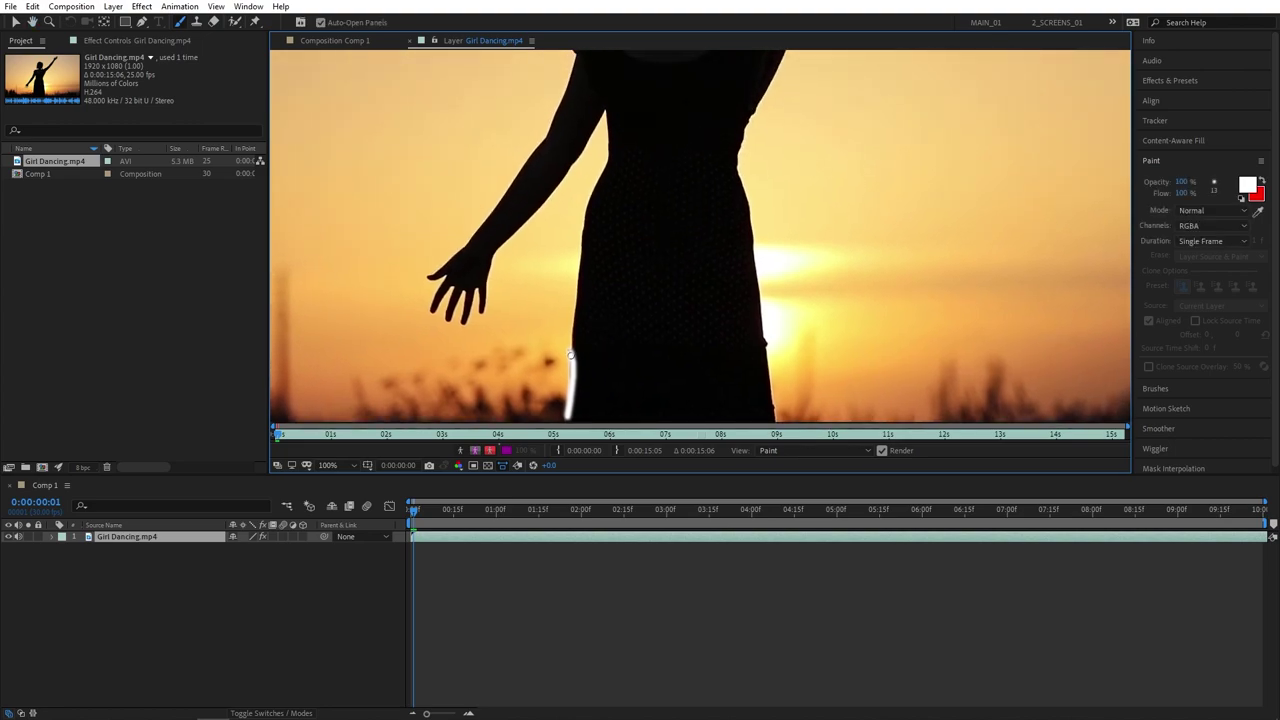
pyautogui.press('pagedown')
pyautogui.moveTo(571, 375); pyautogui.dragTo(606, 120)
pyautogui.press('pagedown')
pyautogui.press('pagedown')
pyautogui.press('pagedown')
# Paint short single-frame white strokes along the arm edge on successive frames
pyautogui.press('pagedown')
pyautogui.scroll(1, 600, 170)
pyautogui.press('pagedown')
pyautogui.press('pagedown')
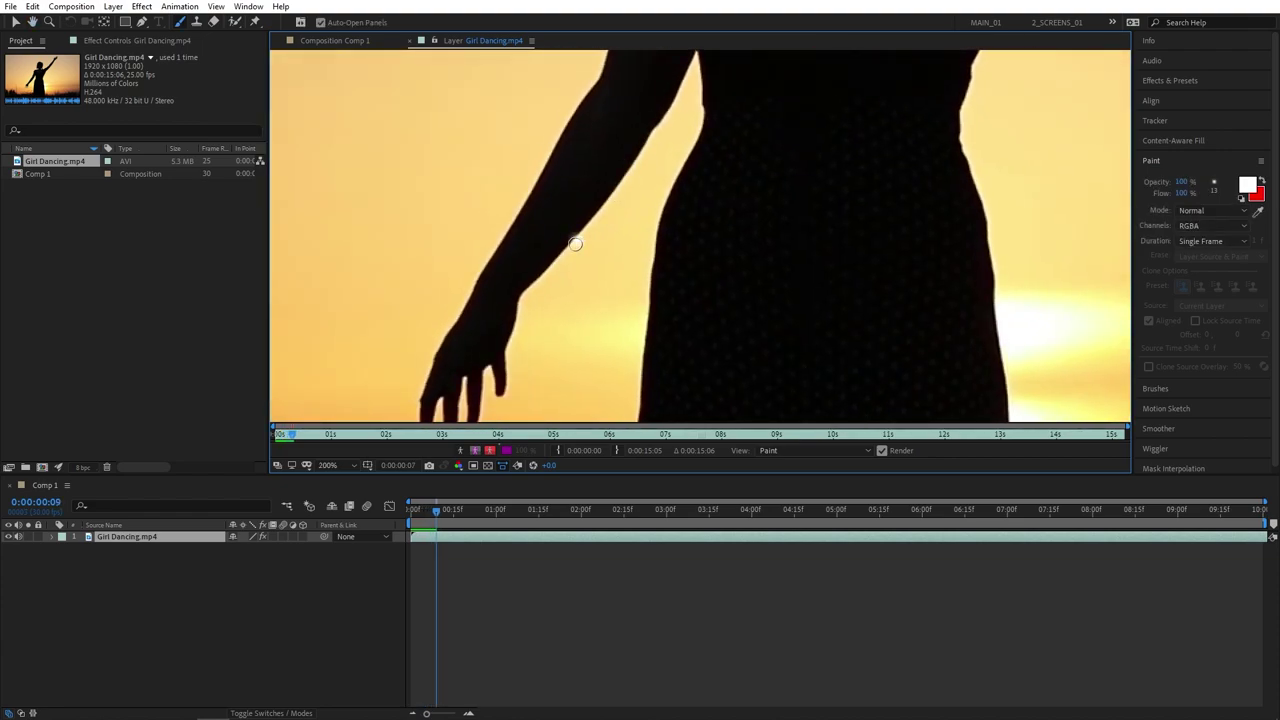
pyautogui.press('pagedown')
pyautogui.moveTo(470, 365); pyautogui.dragTo(507, 288)
pyautogui.press('pagedown')
pyautogui.press('pagedown')
pyautogui.press('pagedown')
pyautogui.moveTo(432, 355); pyautogui.dragTo(478, 282)
pyautogui.press('pagedown')
pyautogui.press('pagedown')
pyautogui.moveTo(425, 328); pyautogui.dragTo(462, 265)
# Paint frame-by-frame white strokes tracing around the head's edge
pyautogui.press('pagedown')
pyautogui.press('pagedown')
pyautogui.press('pagedown')
pyautogui.press('pagedown')
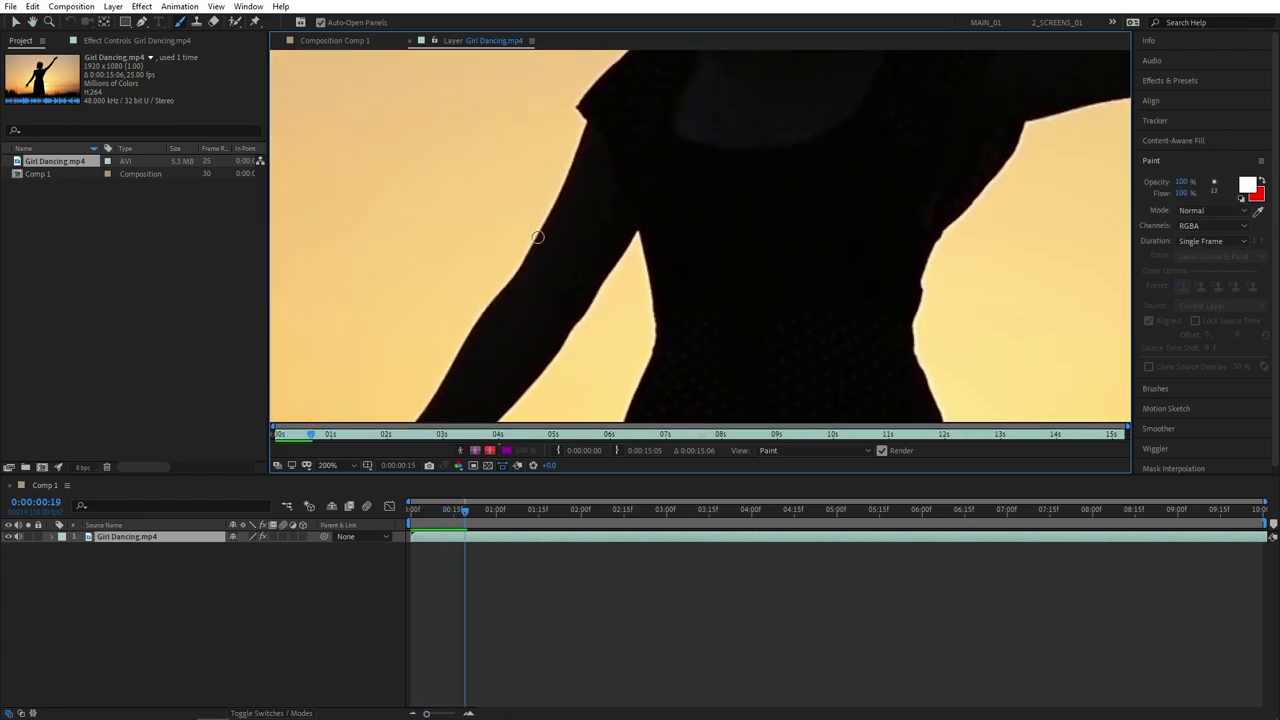
pyautogui.press('pagedown')
pyautogui.press('pagedown')
pyautogui.press('pagedown')
pyautogui.moveTo(622, 80); pyautogui.dragTo(634, 137)
pyautogui.press('pagedown')
pyautogui.press('pagedown')
pyautogui.press('pagedown')
pyautogui.moveTo(628, 43); pyautogui.dragTo(586, 177)
# Continue frame-by-frame strokes down the arm and along the body edge
pyautogui.press('pagedown')
pyautogui.press('pagedown')
pyautogui.press('pagedown')
pyautogui.moveTo(798, 112); pyautogui.dragTo(815, 204)
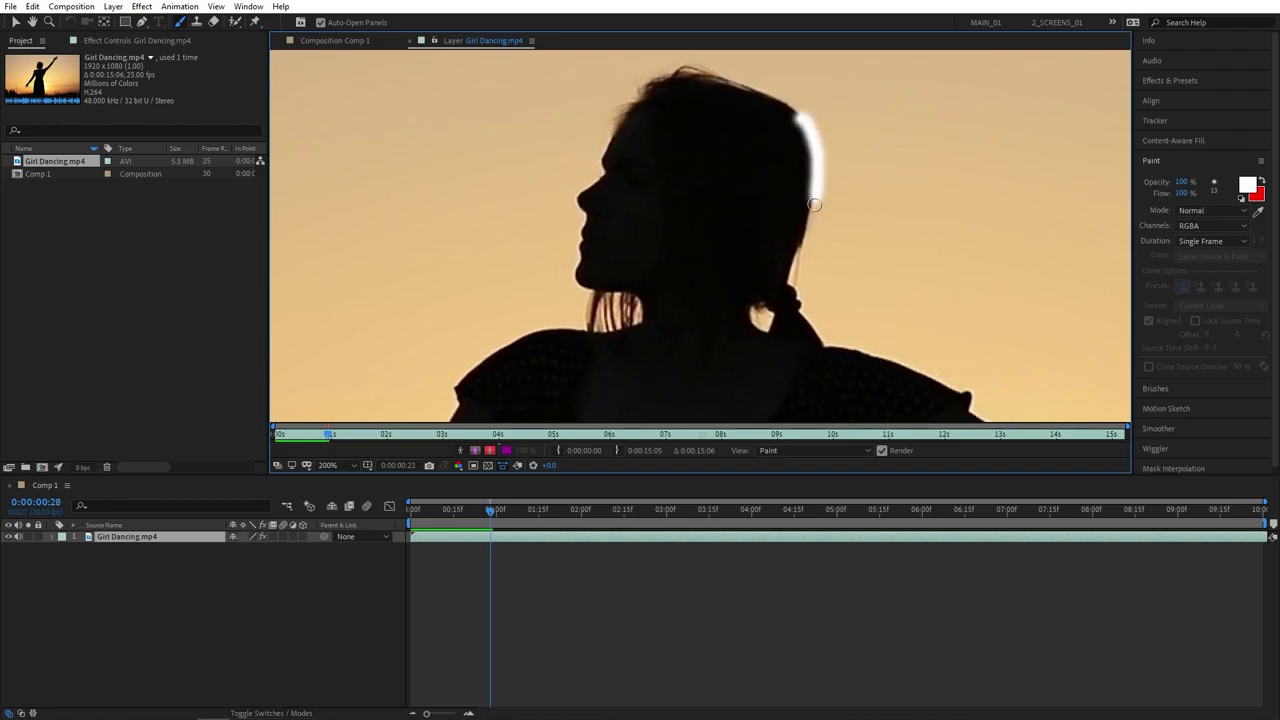
pyautogui.press('pagedown')
pyautogui.press('pagedown')
pyautogui.press('pagedown')
pyautogui.moveTo(543, 109); pyautogui.dragTo(700, 229)
pyautogui.press('pagedown')
pyautogui.press('pagedown')
pyautogui.press('pagedown')
pyautogui.moveTo(600, 137)
pyautogui.mouseDown()
pyautogui.moveTo(671, 175)
pyautogui.moveTo(712, 243)
pyautogui.mouseUp()
pyautogui.press('pagedown')
pyautogui.press('pagedown')
pyautogui.press('pagedown')
pyautogui.press('pagedown')
pyautogui.press('pagedown')
pyautogui.press('pagedown')
pyautogui.press('pagedown')
pyautogui.press('pagedown')
pyautogui.press('pagedown')
pyautogui.press('pagedown')
pyautogui.press('pagedown')
pyautogui.press('pagedown')
pyautogui.press('pagedown')
pyautogui.moveTo(520, 130); pyautogui.dragTo(548, 305)
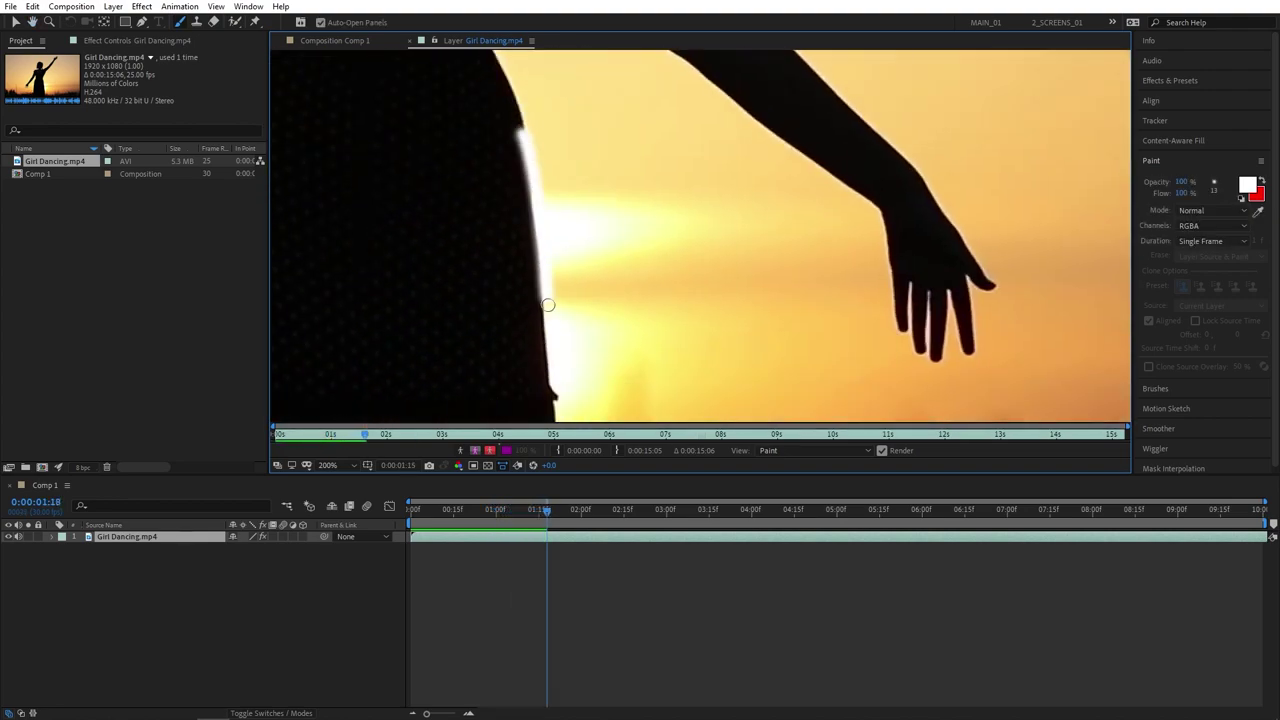
pyautogui.press('pagedown')
pyautogui.press('pagedown')
pyautogui.scroll(-2, 743, 277)
pyautogui.press('pagedown')
pyautogui.press('pagedown')
pyautogui.scroll(-2, 743, 277)
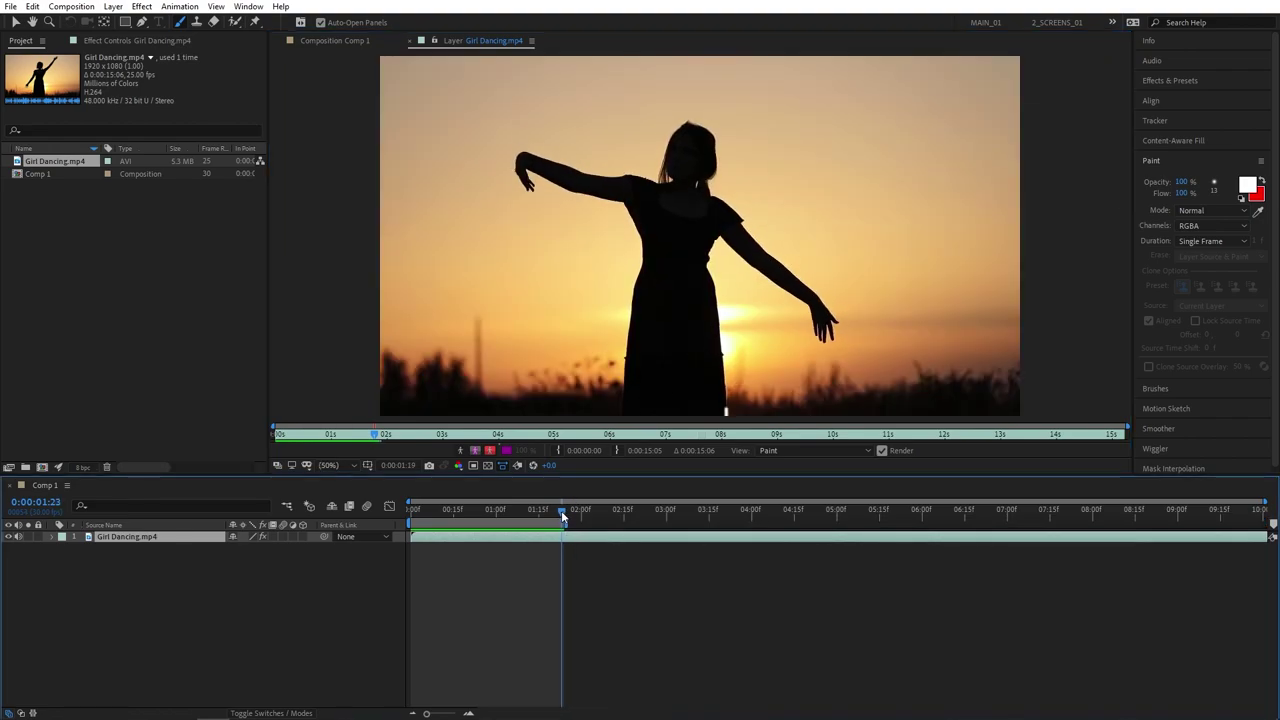
# Return to 0:00:00:00, play the stroke animation, and scrub around frame 27 to check it
pyautogui.moveTo(561, 510); pyautogui.dragTo(395, 519)
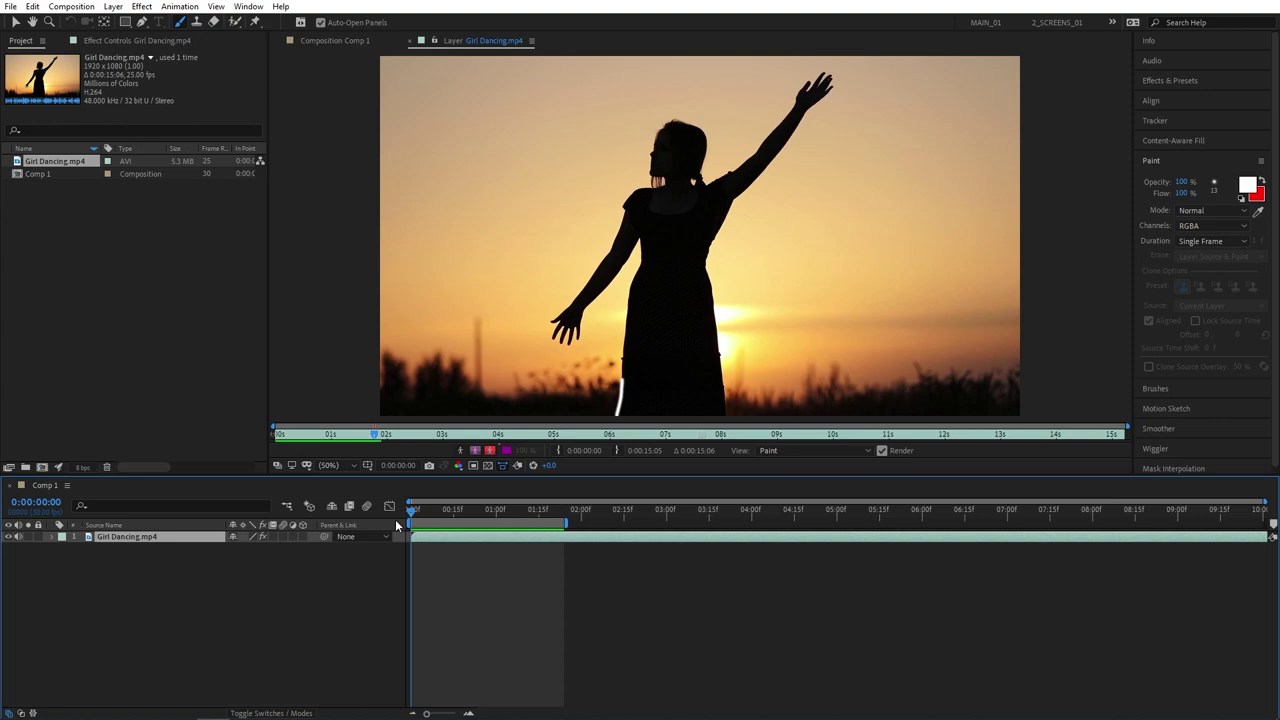
pyautogui.press('space')
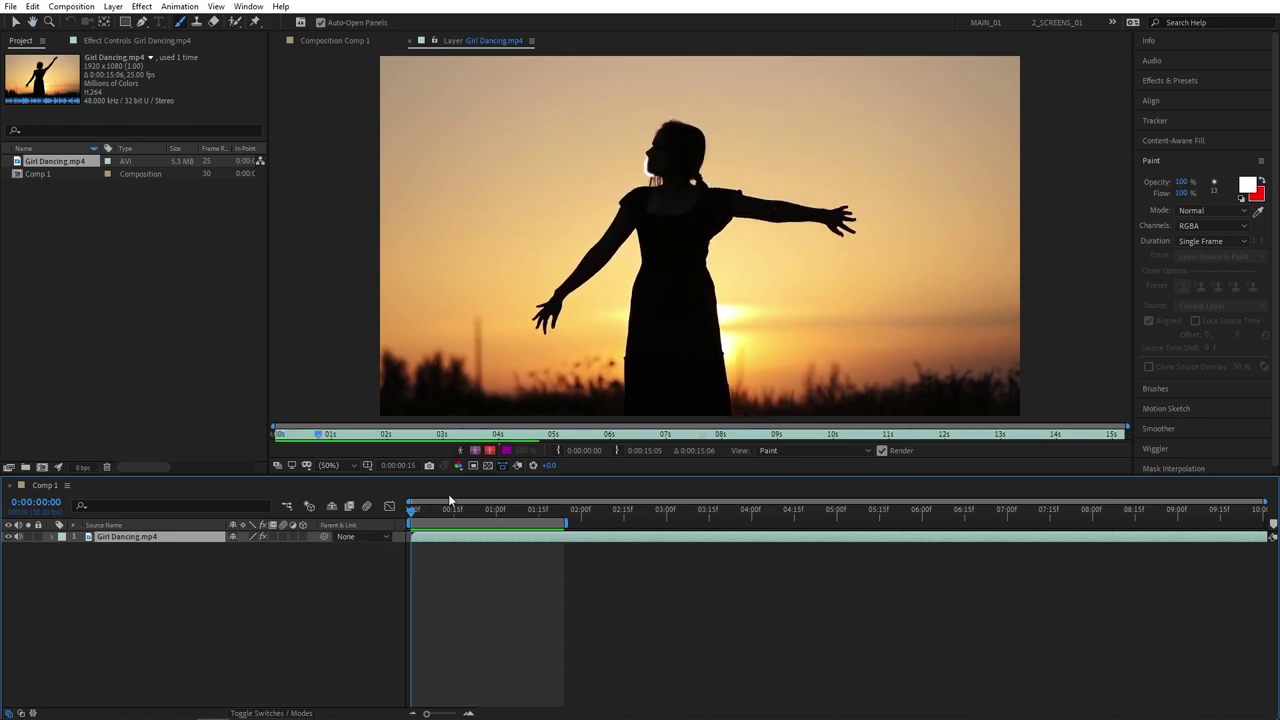
pyautogui.click(488, 511)
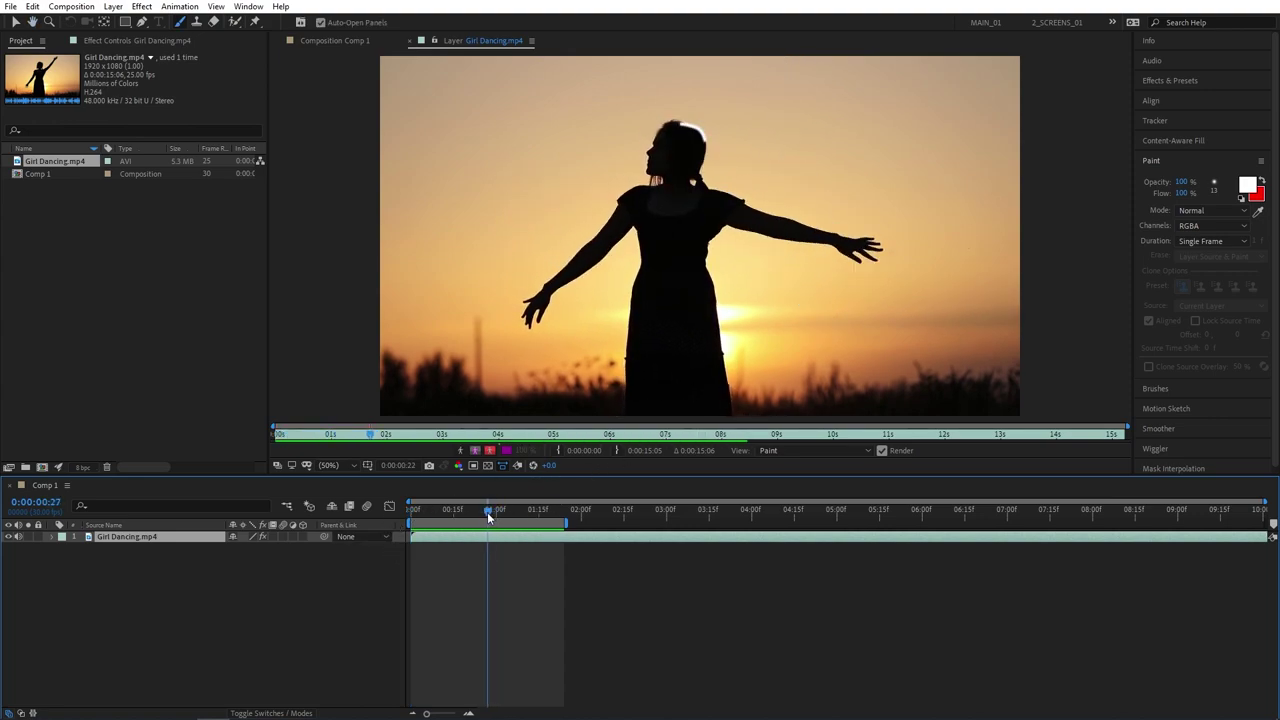
pyautogui.moveTo(487, 512); pyautogui.dragTo(552, 503)
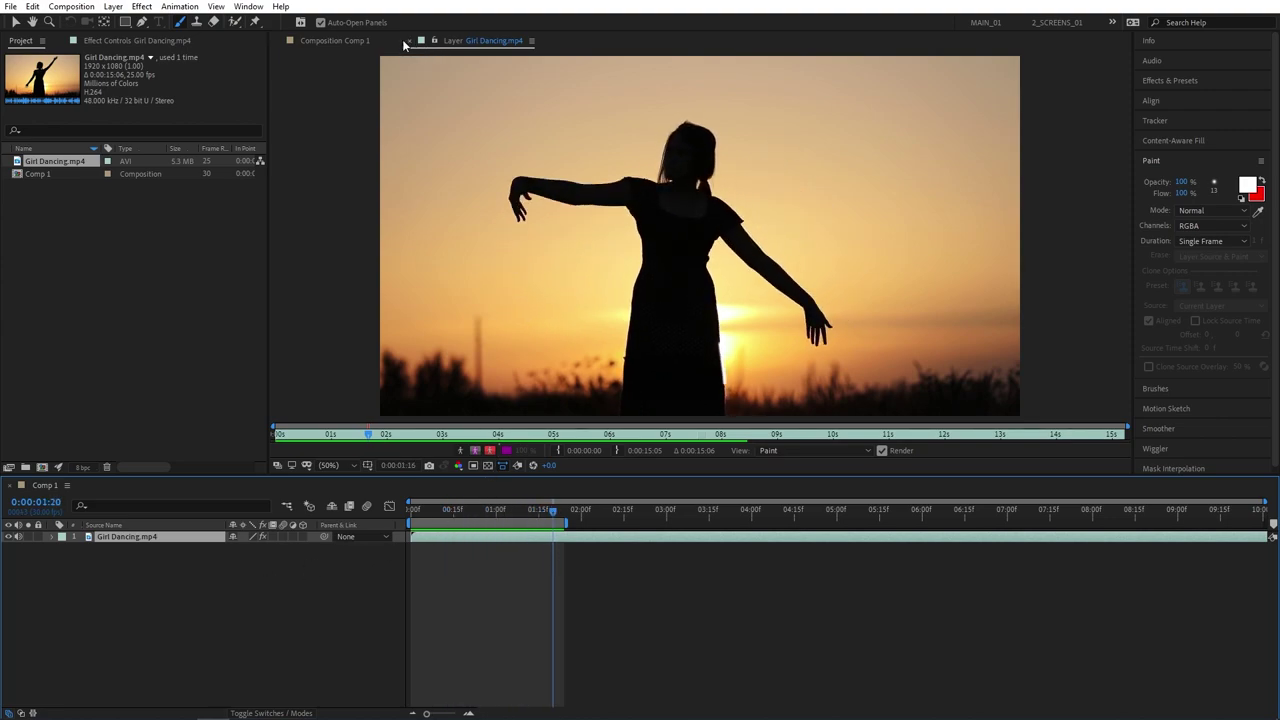
# Return to the composition and preview the painted strokes in real time
pyautogui.click(409, 43)
pyautogui.moveTo(462, 511); pyautogui.dragTo(514, 511)
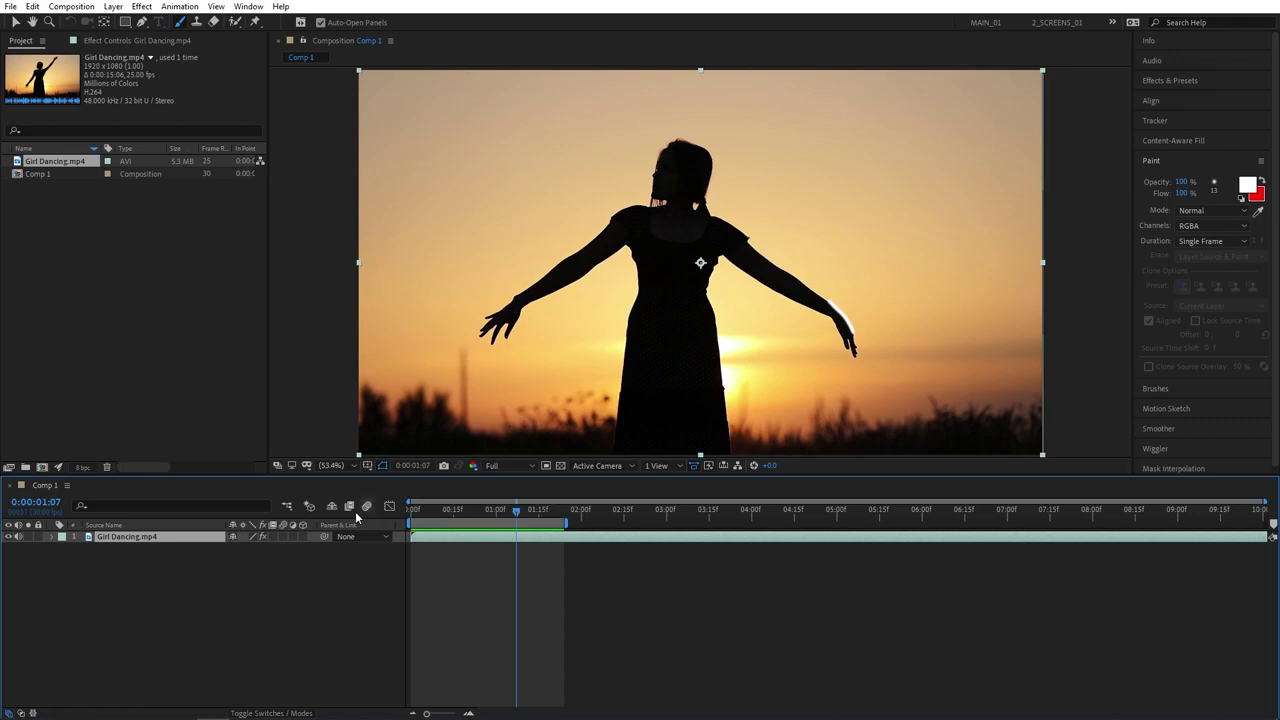
pyautogui.click(454, 512)
pyautogui.press('space')
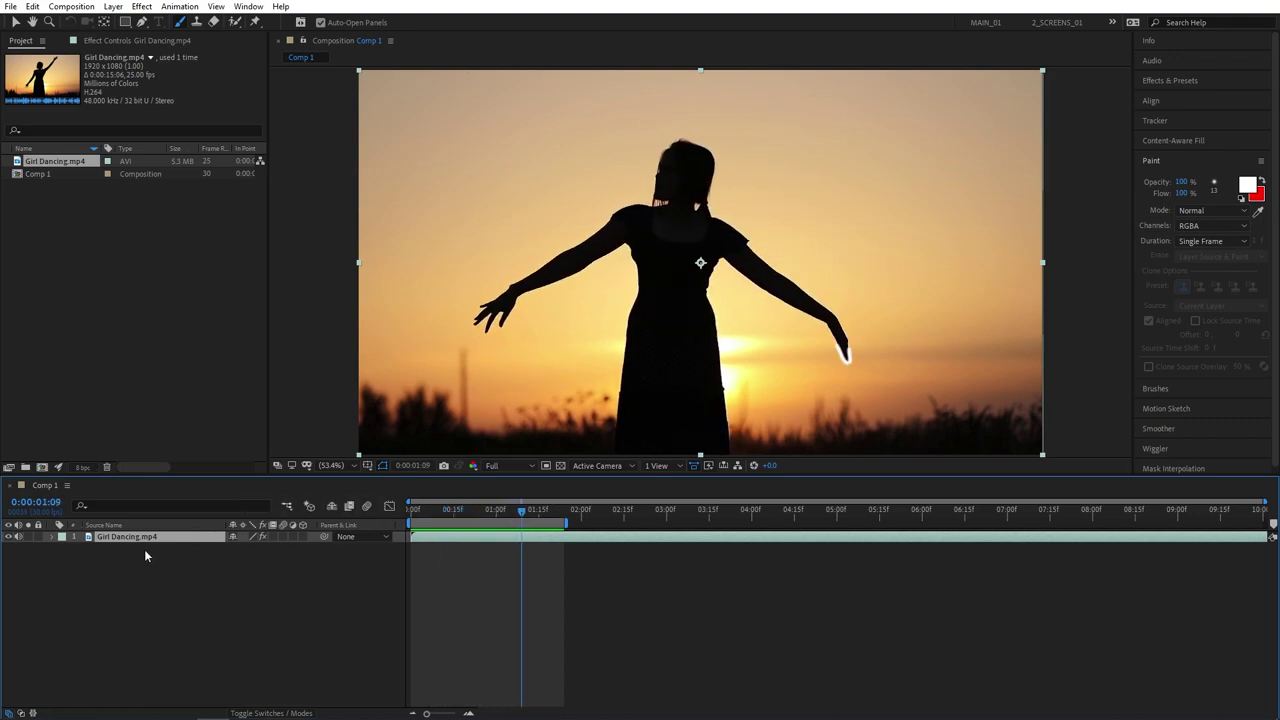
# Add a new Dark Gray Solid 1 layer above the footage
pyautogui.rightClick(101, 574)
pyautogui.moveTo(150, 429)
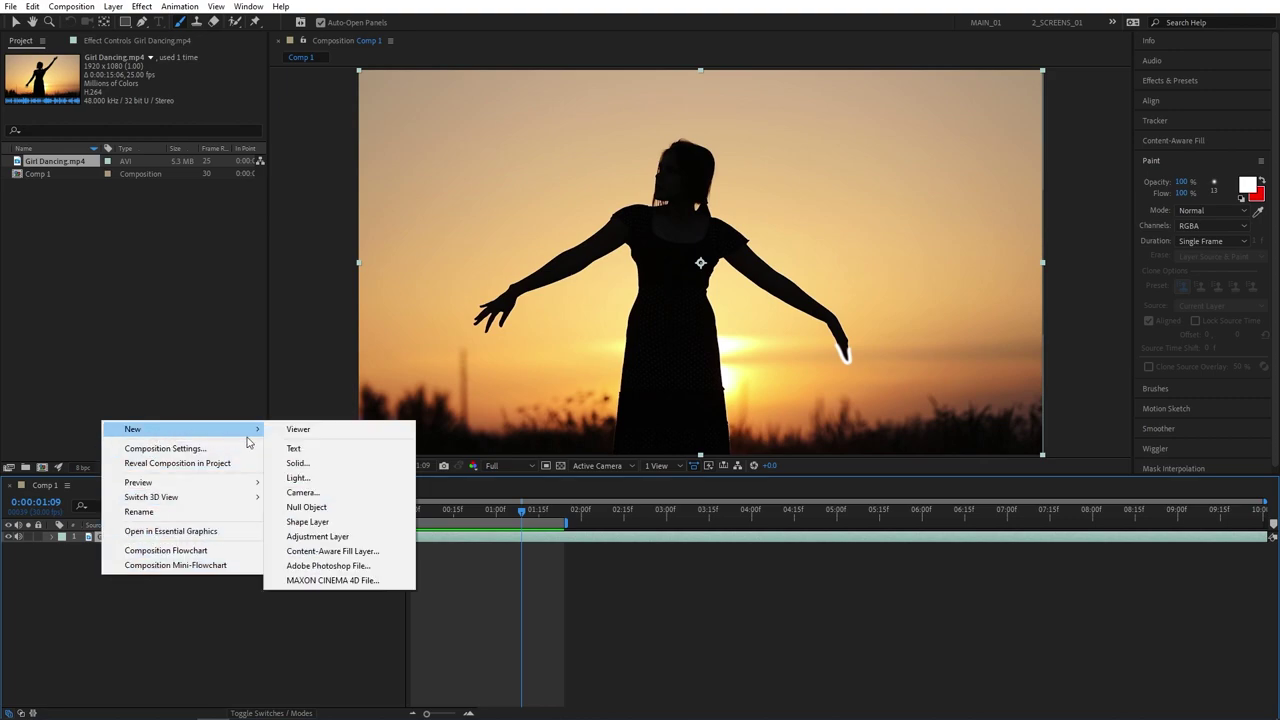
pyautogui.click(311, 466)
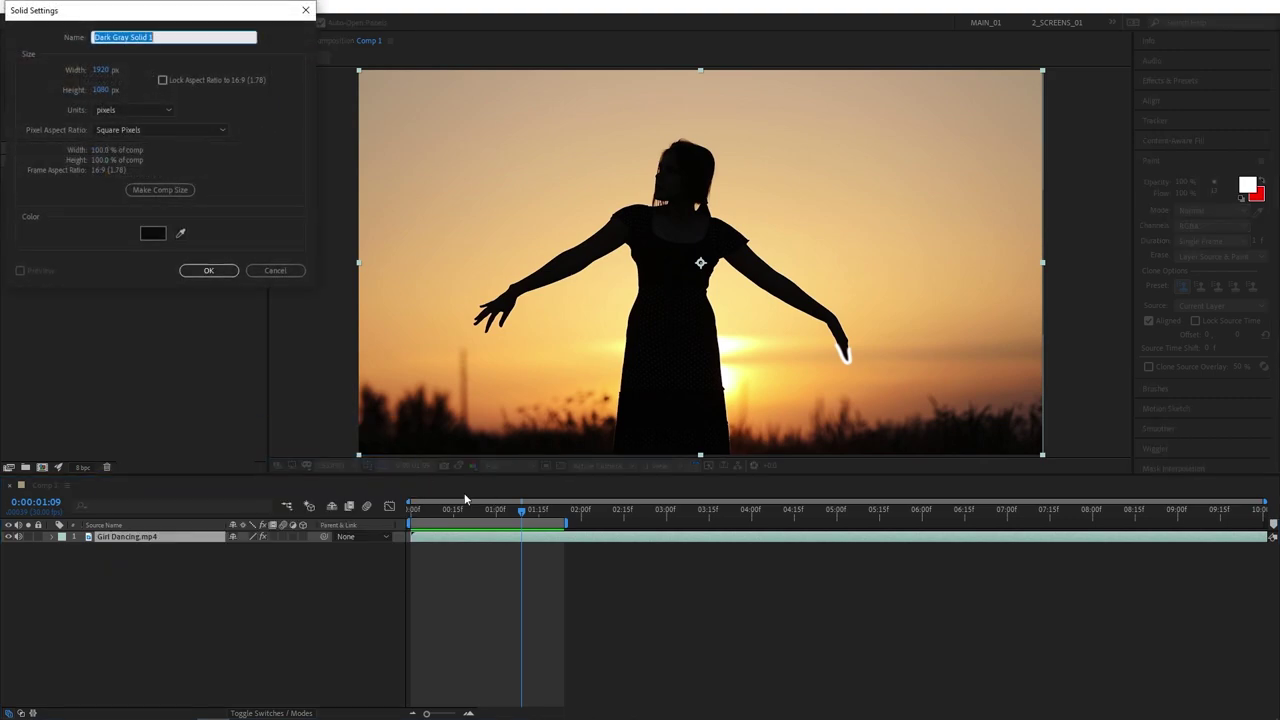
pyautogui.click(209, 270)
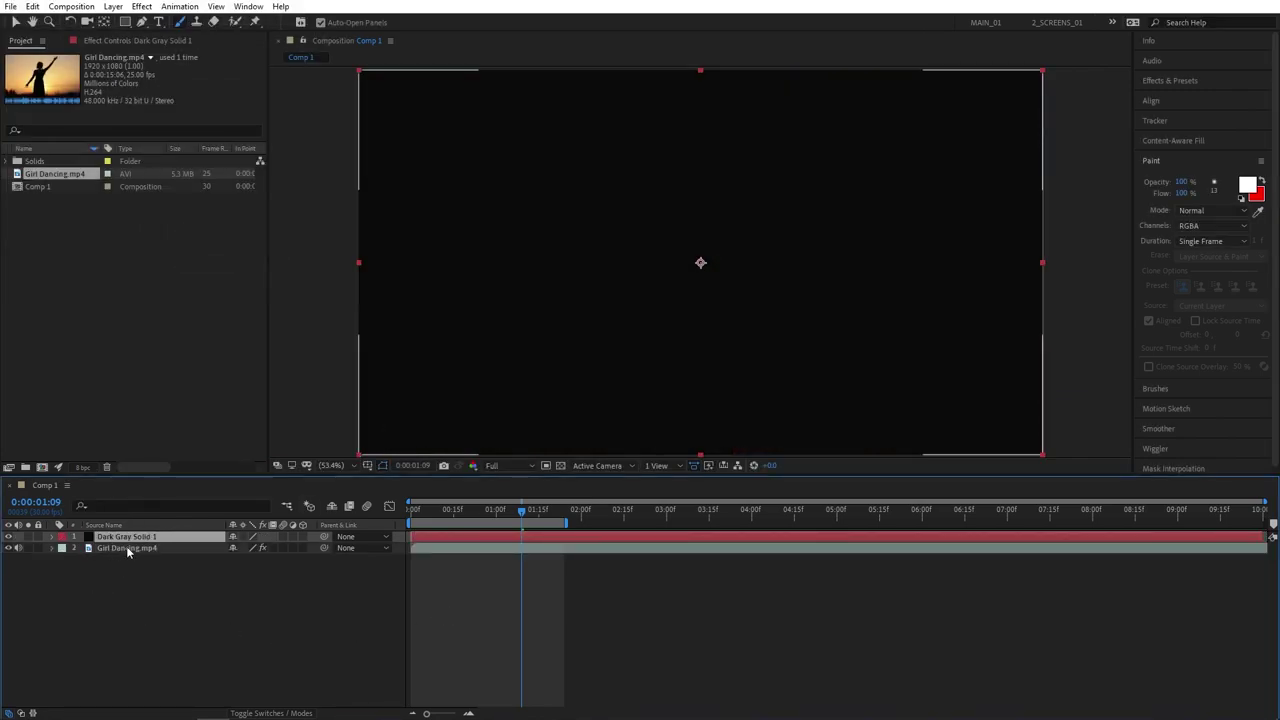
# Copy all of Girl Dancing.mp4's Paint brush strokes and paste them onto the solid
pyautogui.click(128, 548)
pyautogui.press('e')
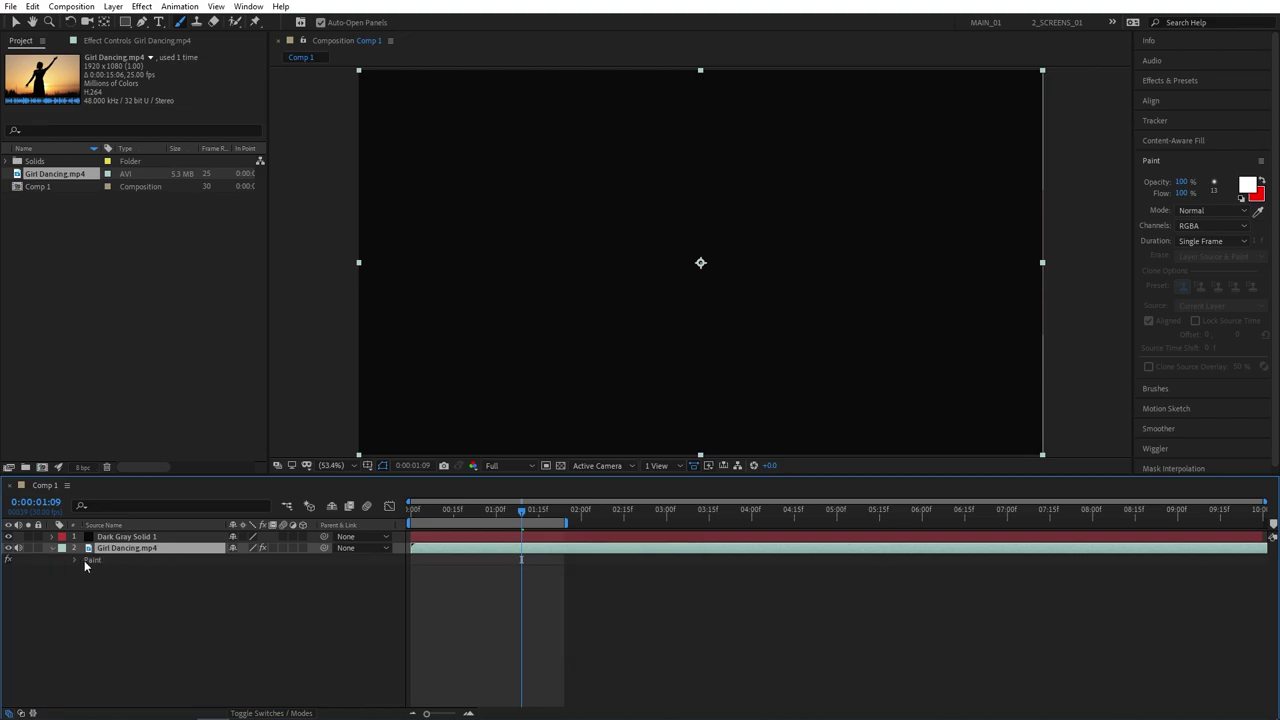
pyautogui.click(76, 559)
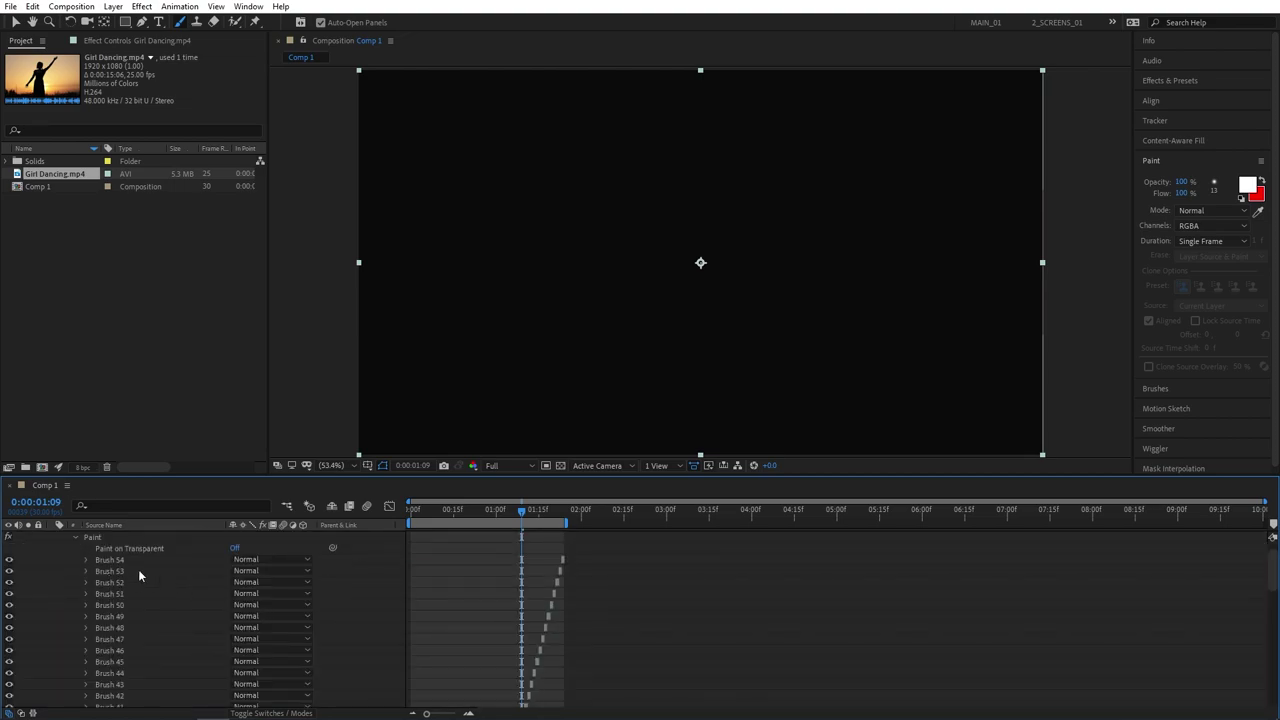
pyautogui.scroll(-9, 151, 576)
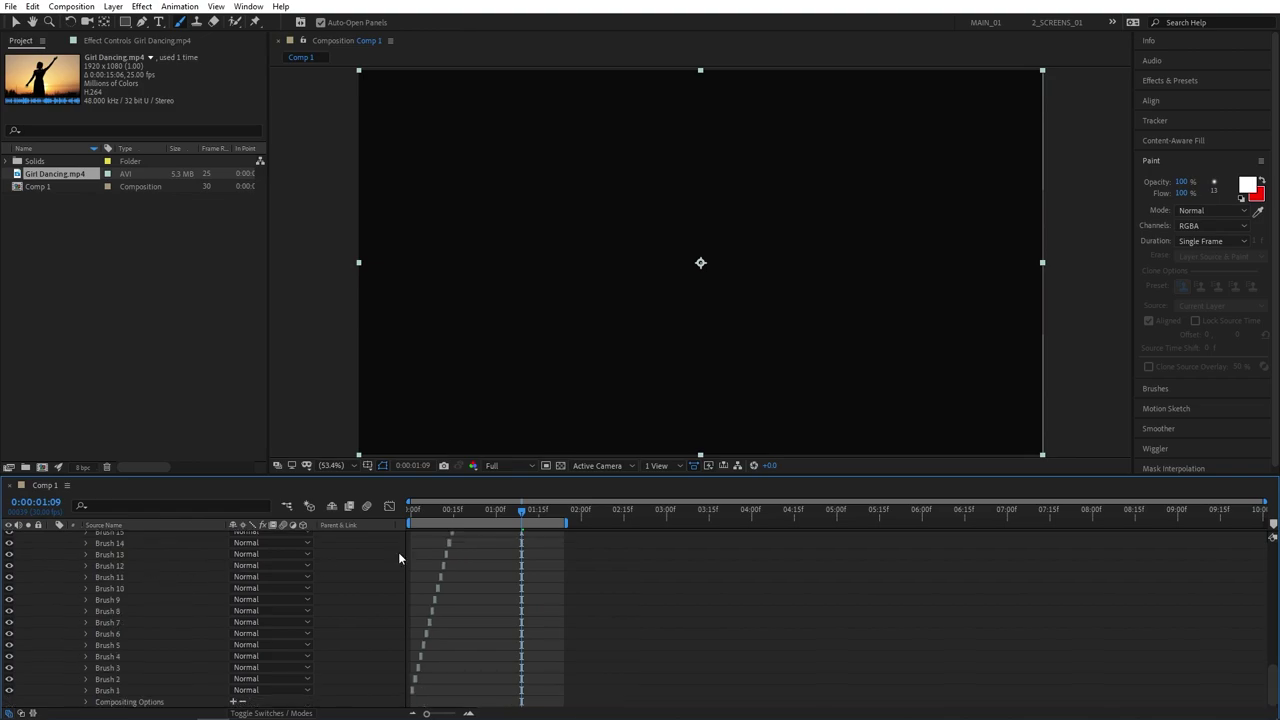
pyautogui.scroll(10, 472, 546)
pyautogui.hotkey('ctrl', 'a')
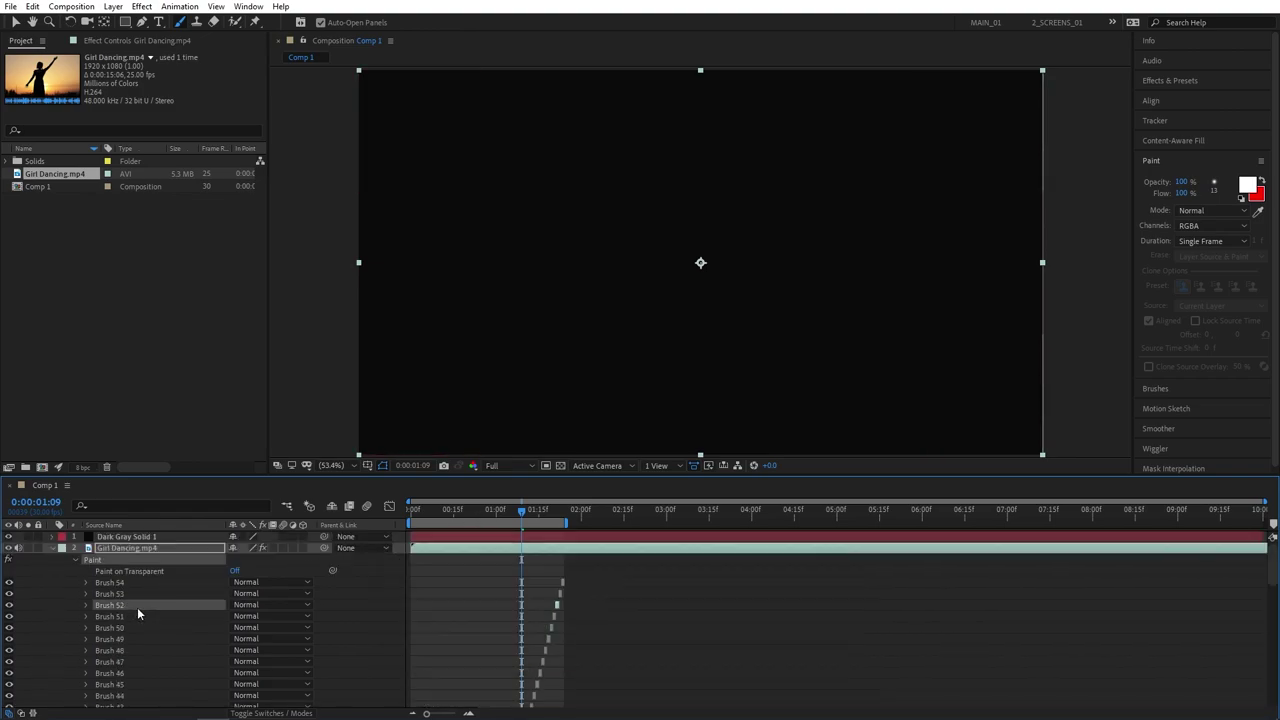
pyautogui.hotkey('ctrl', 'c')
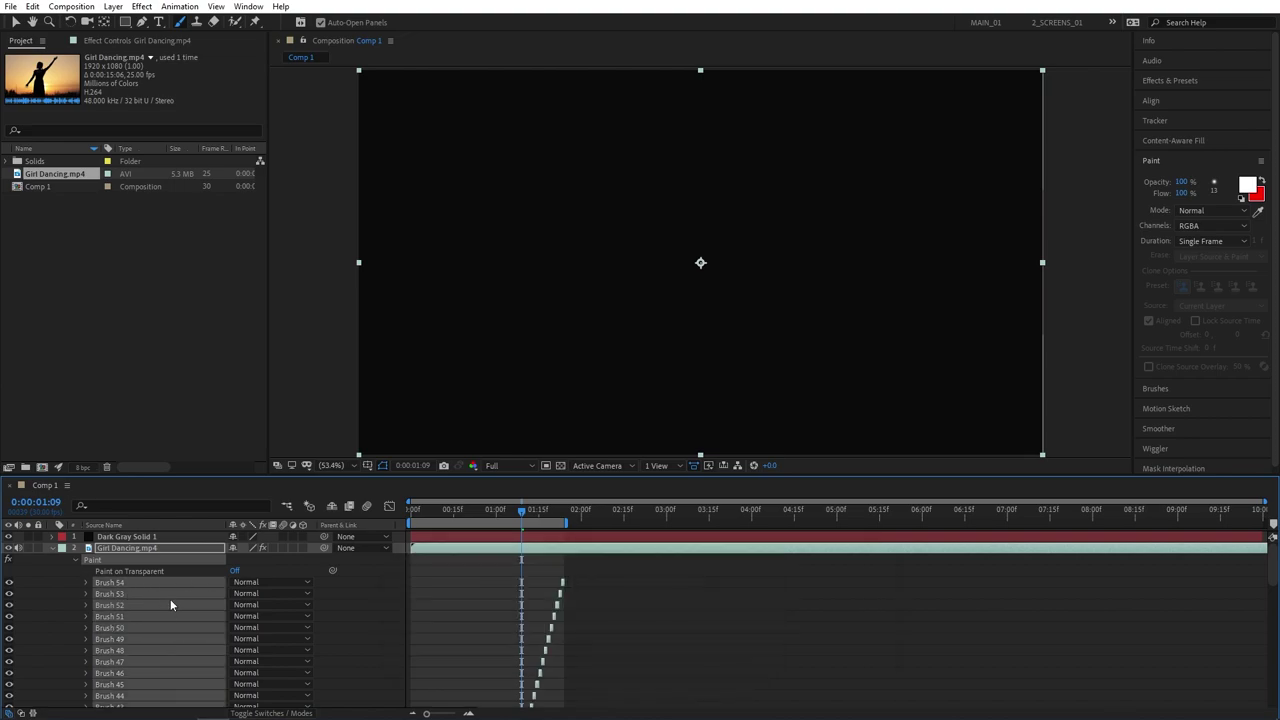
pyautogui.click(126, 537)
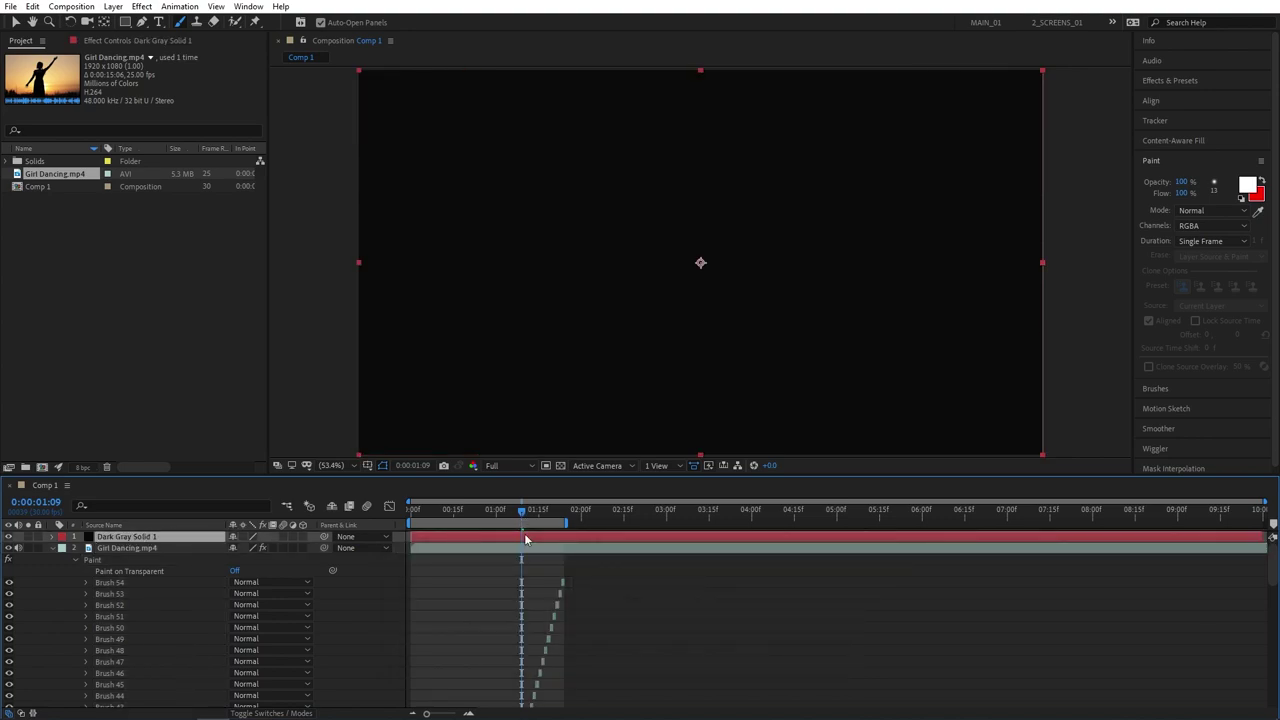
pyautogui.scroll(-15, 527, 540)
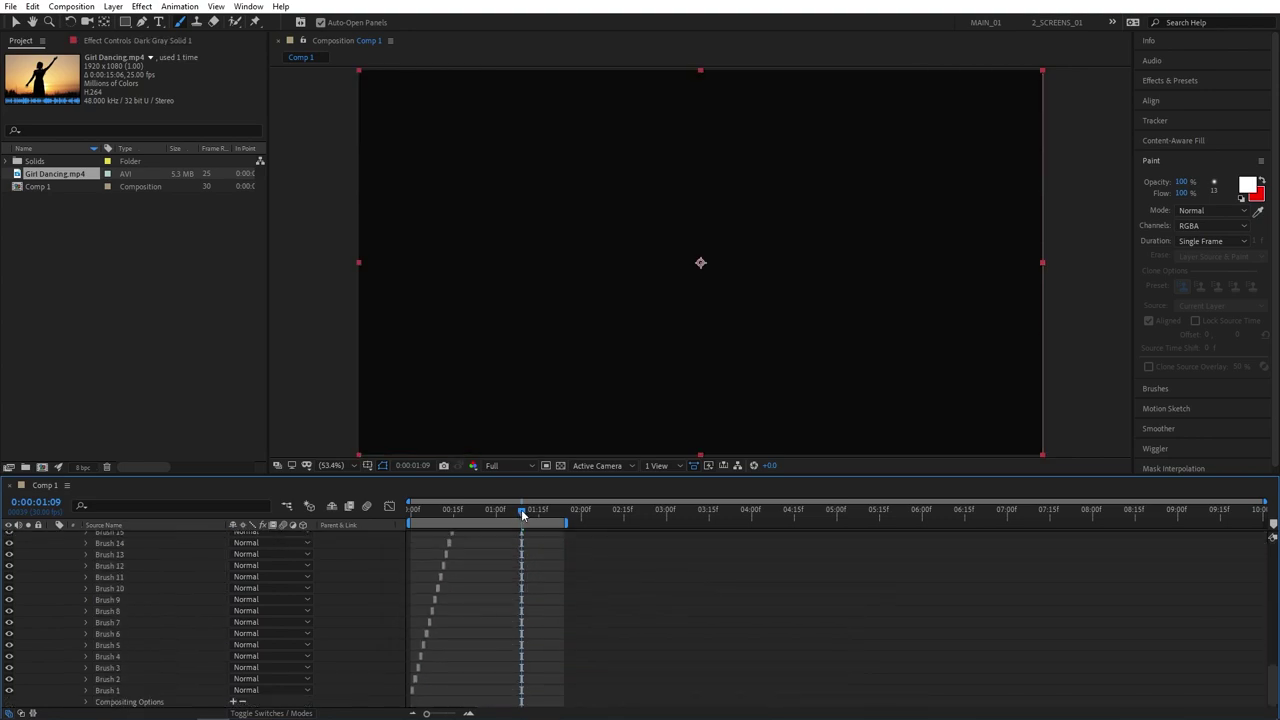
pyautogui.moveTo(521, 514); pyautogui.dragTo(371, 517)
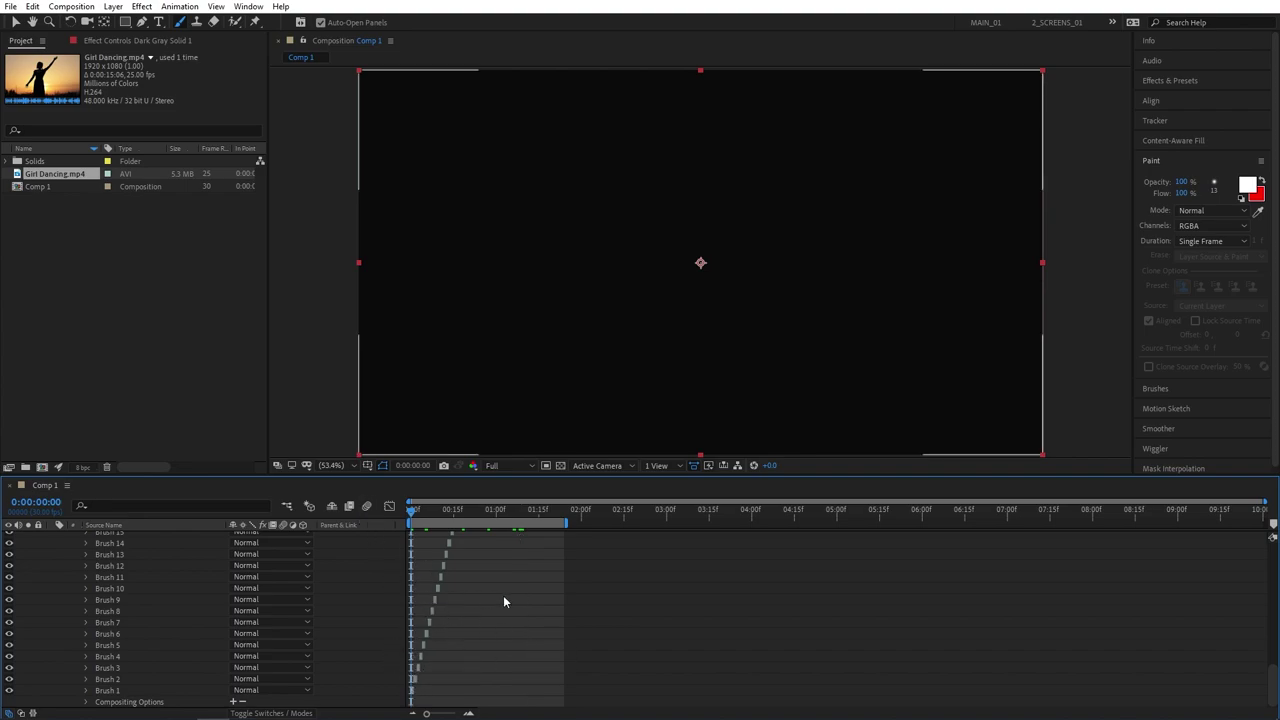
pyautogui.scroll(15, 504, 596)
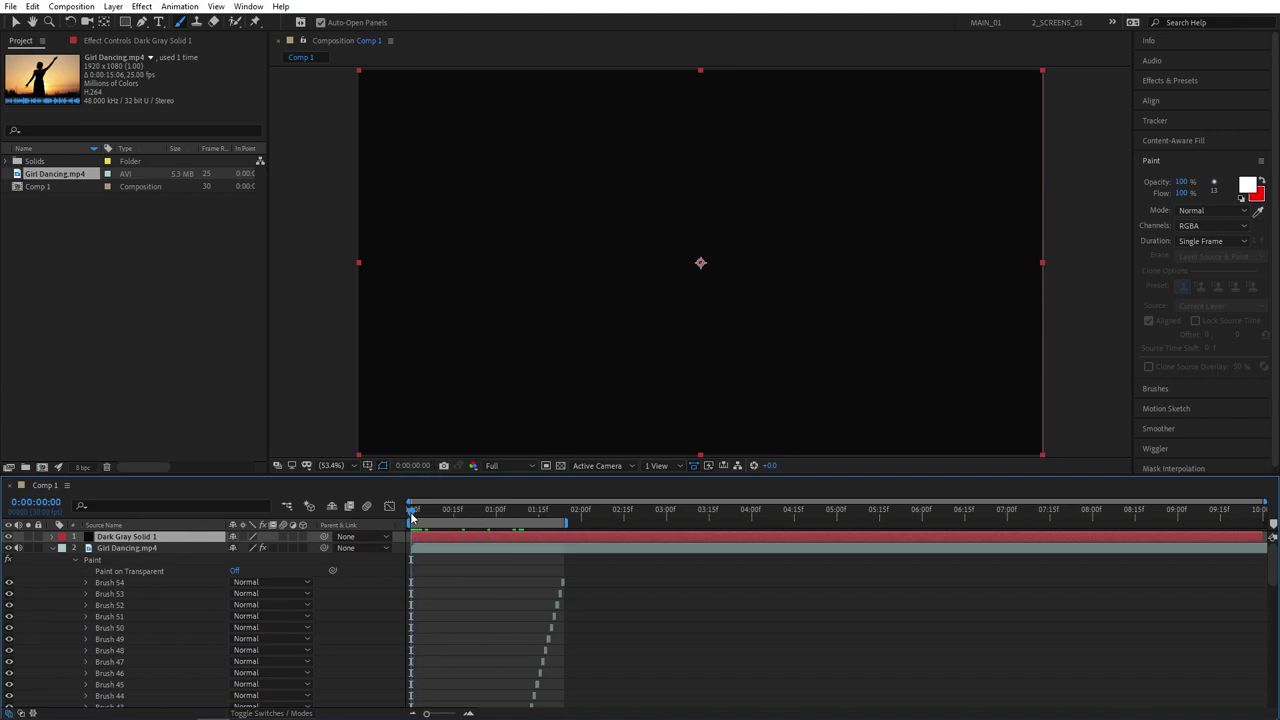
pyautogui.moveTo(411, 516)
pyautogui.mouseDown()
pyautogui.moveTo(440, 514)
pyautogui.moveTo(412, 514)
pyautogui.mouseUp()
# Turn on Paint on Transparent for the solid's Paint effect and reveal the footage layer's Paint effect
pyautogui.click(77, 538)
pyautogui.press('e')
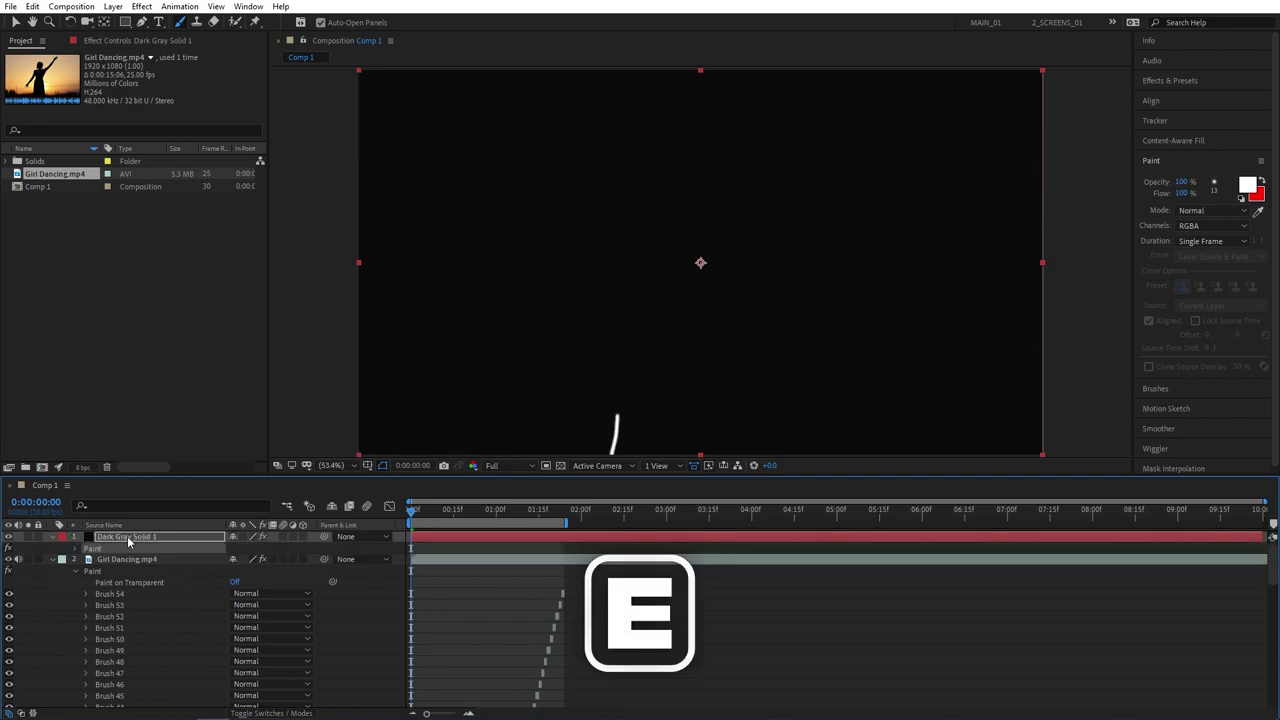
pyautogui.scroll(-1, 74, 555)
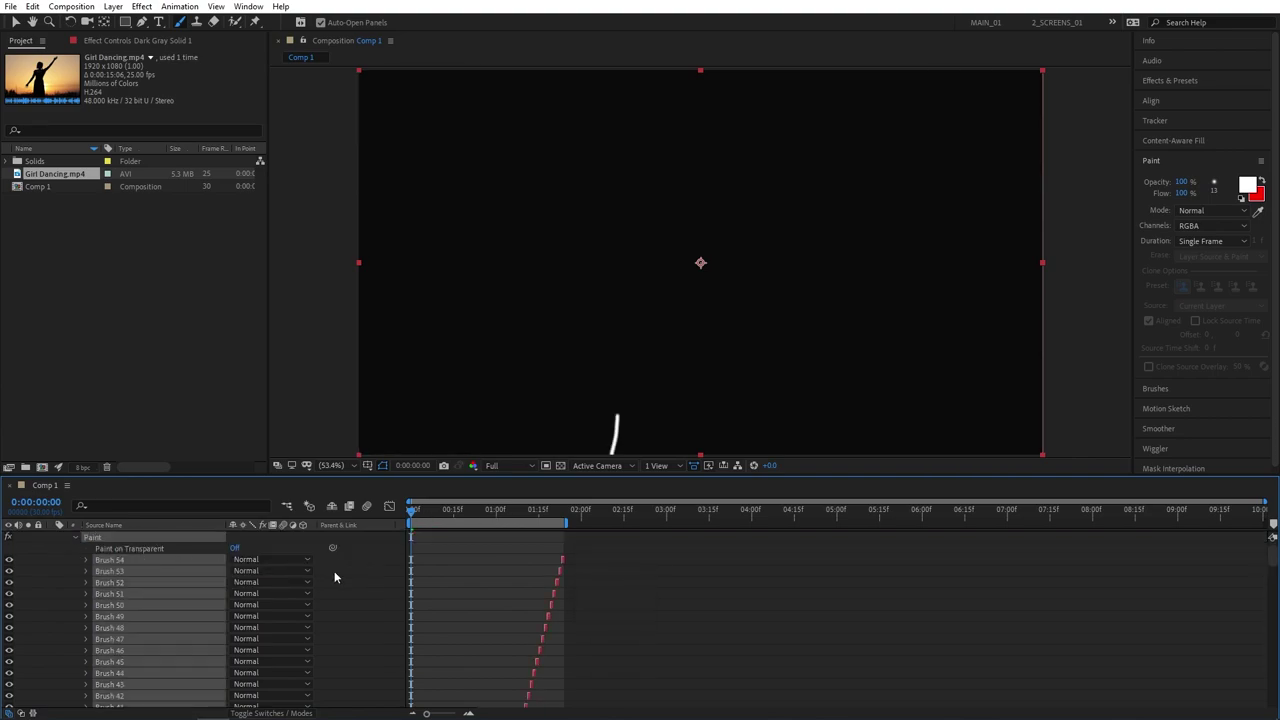
pyautogui.click(171, 555)
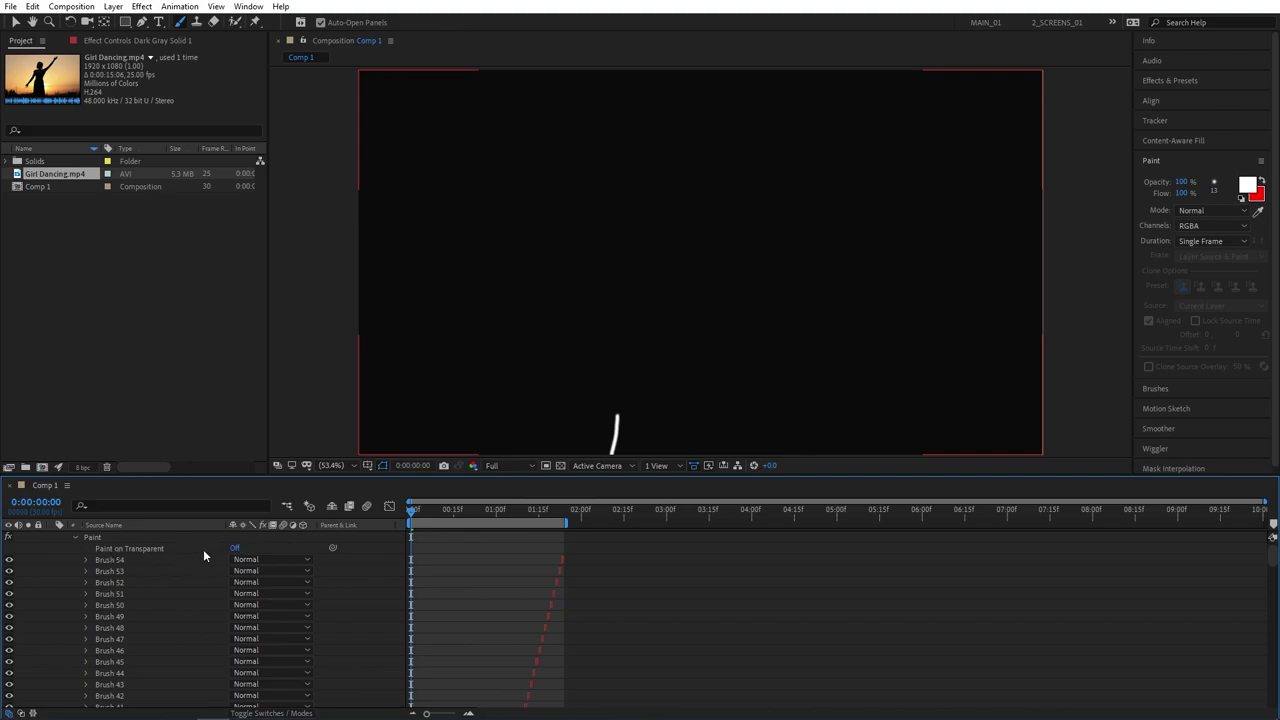
pyautogui.click(236, 549)
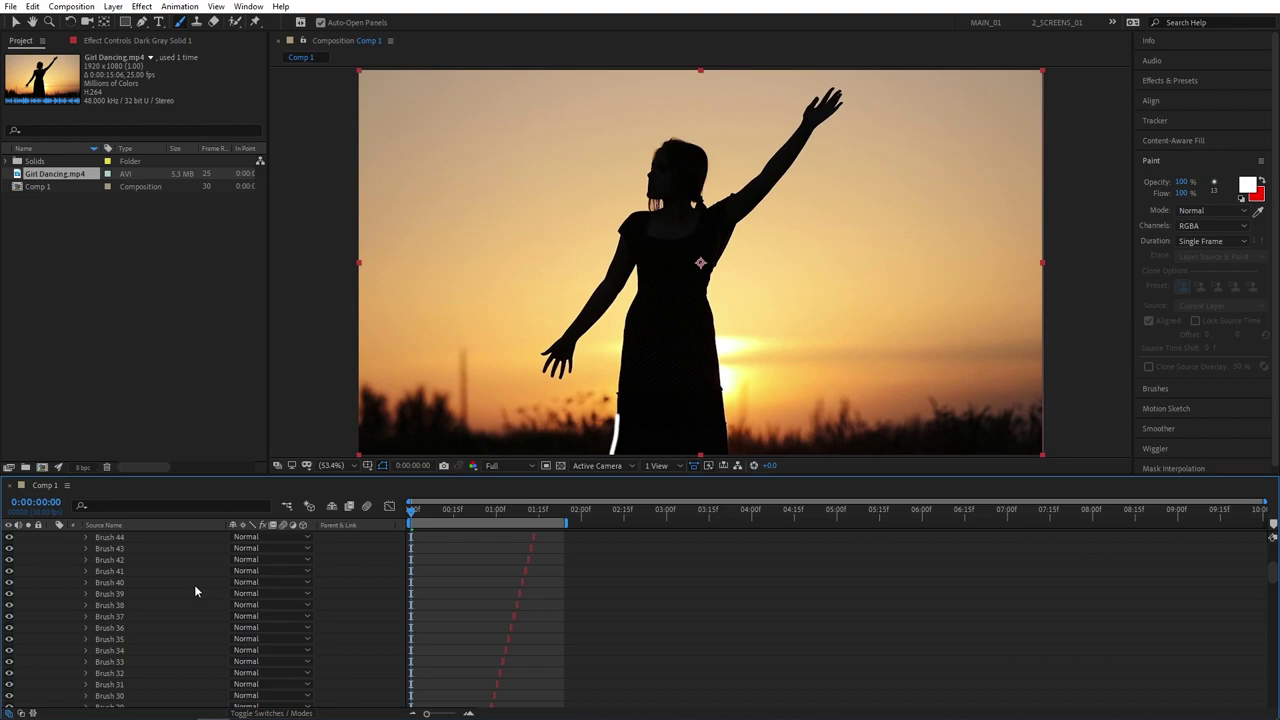
pyautogui.scroll(1, 194, 584)
pyautogui.hotkey('ctrl', 'z')
pyautogui.scroll(1, 195, 588)
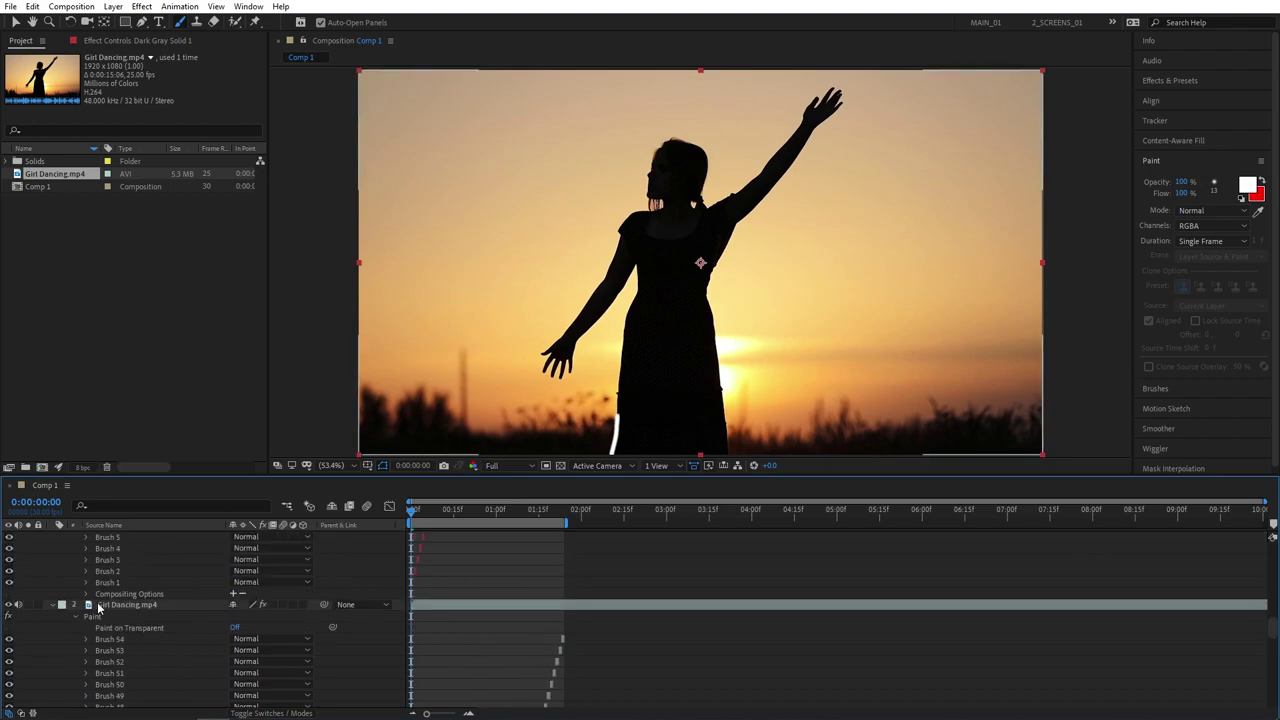
# Delete the Paint effect from Girl Dancing.mp4 and preview the strokes up to frame 24
pyautogui.click(110, 617)
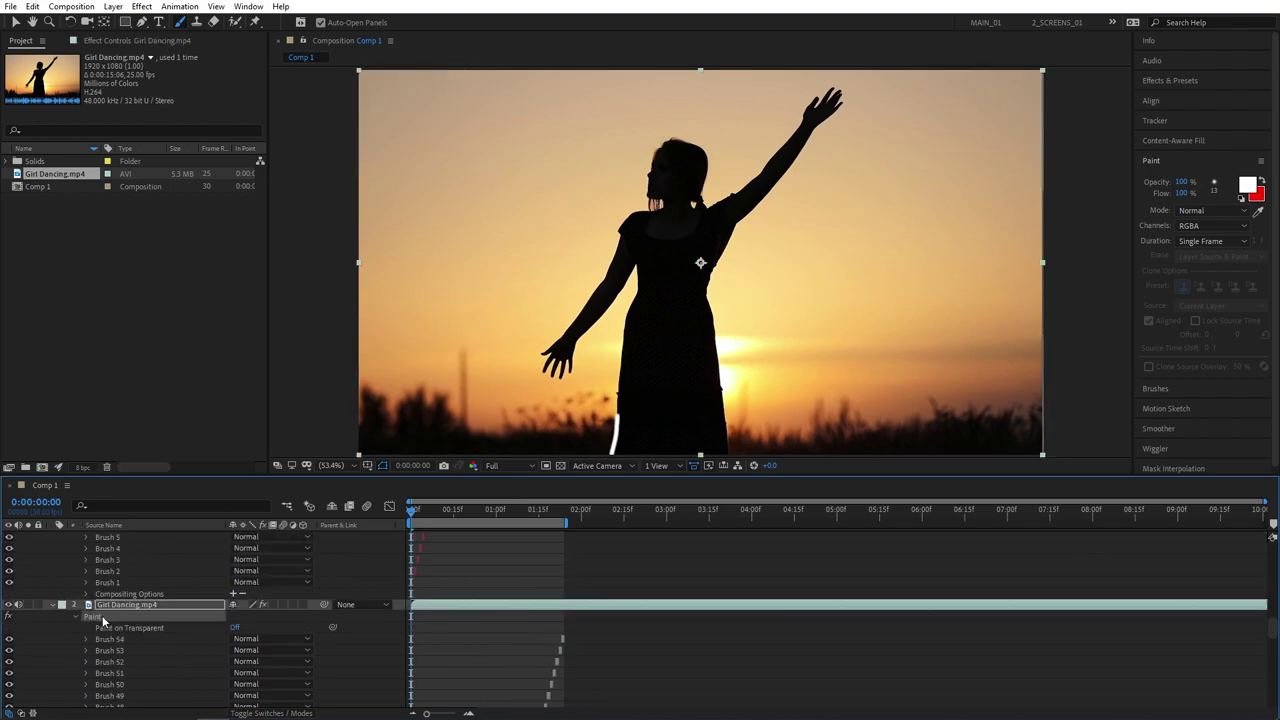
pyautogui.press('Delete')
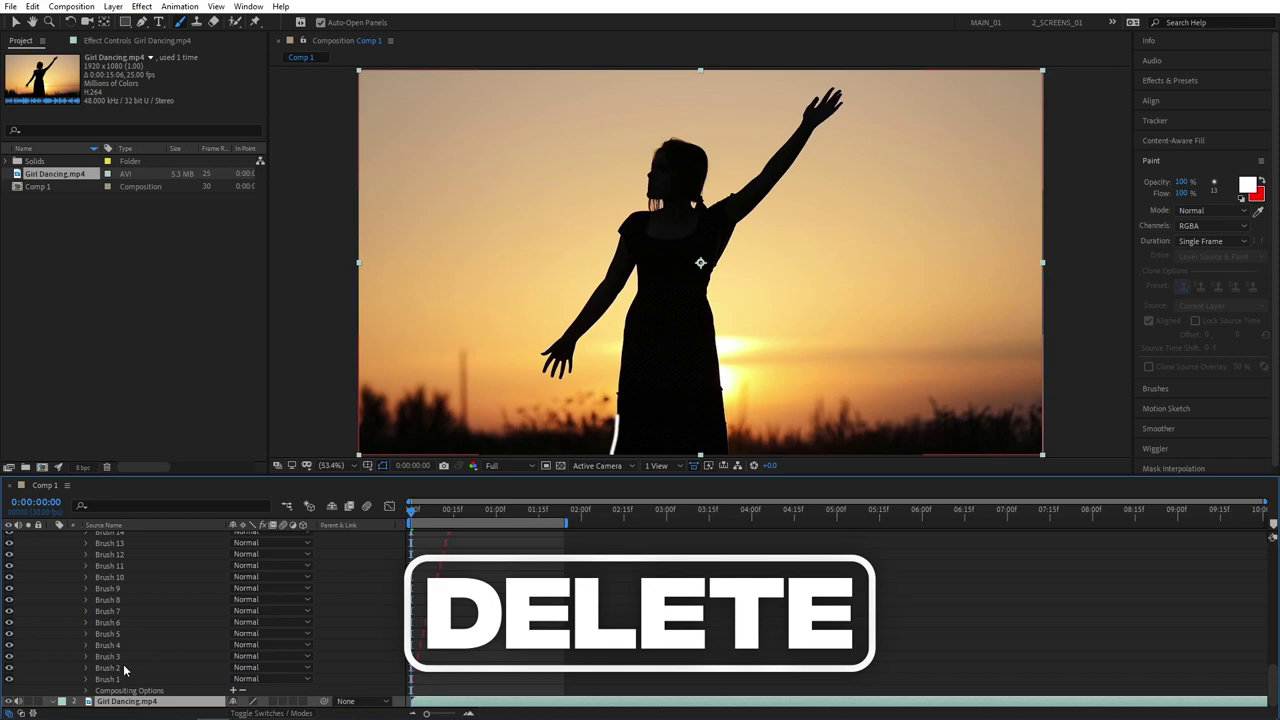
pyautogui.scroll(10, 158, 645)
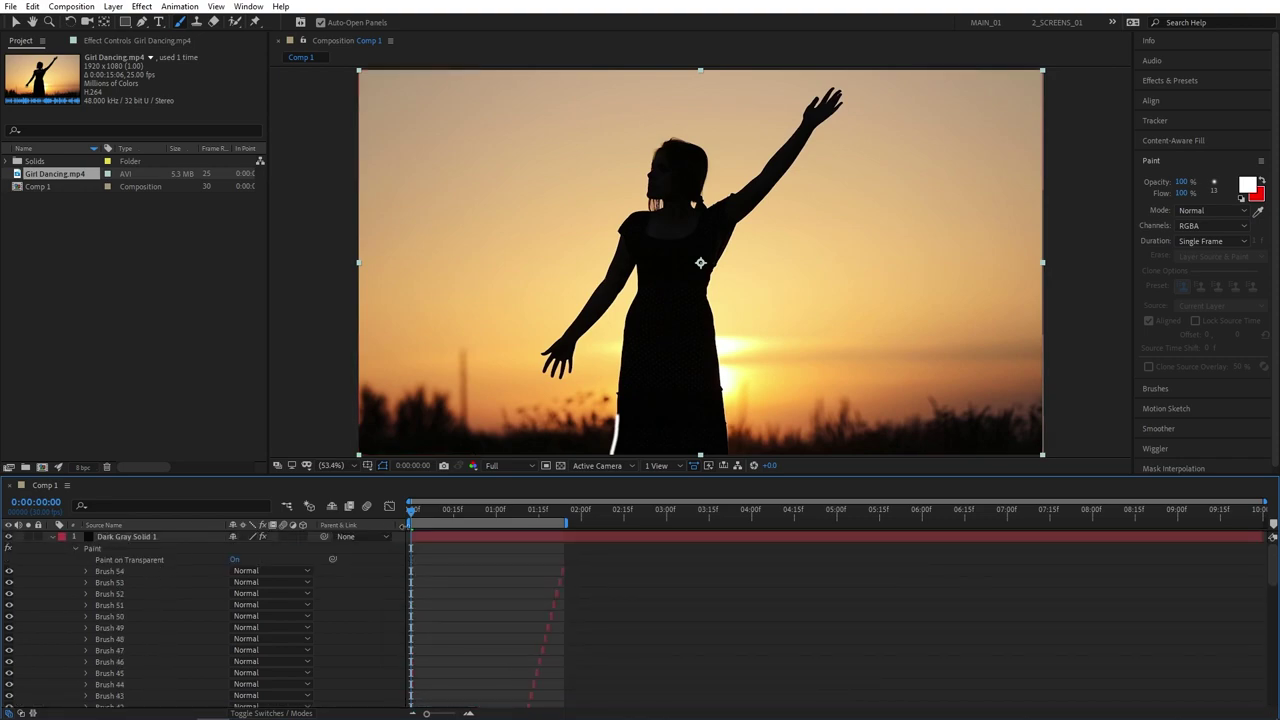
pyautogui.press('space')
pyautogui.click(490, 524)
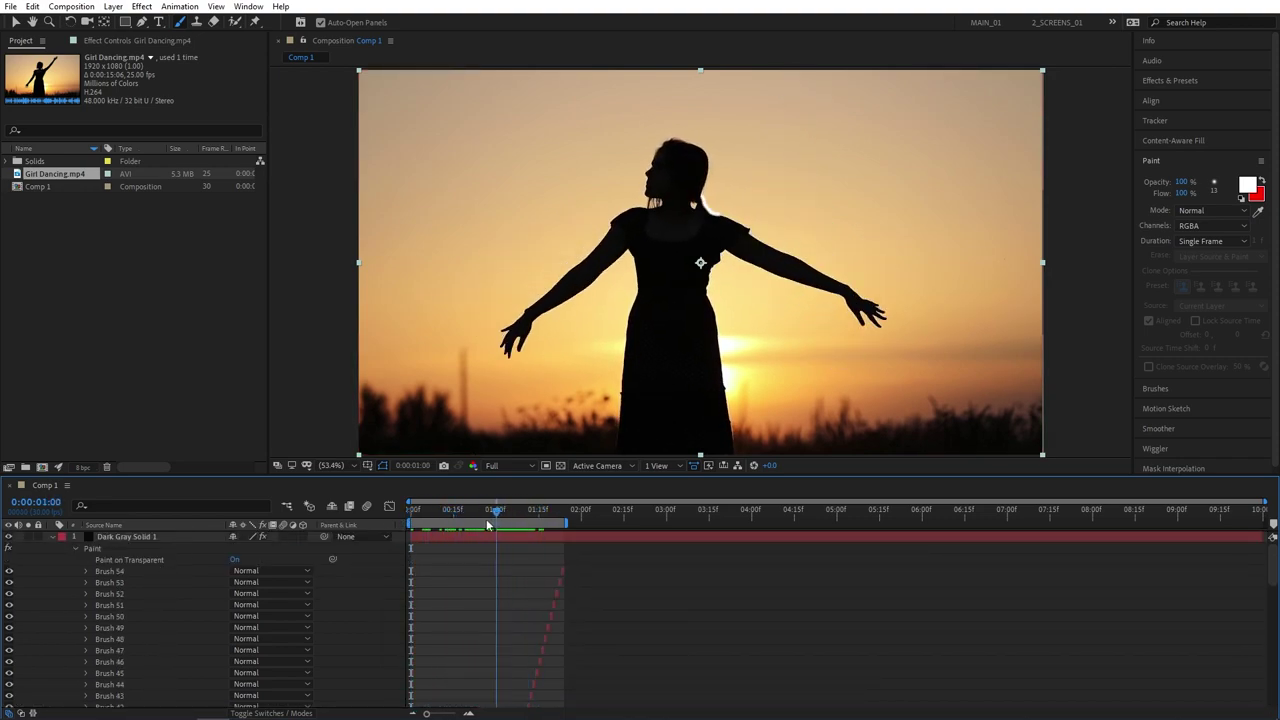
pyautogui.moveTo(490, 524)
pyautogui.mouseDown()
pyautogui.moveTo(468, 527)
pyautogui.moveTo(478, 524)
pyautogui.mouseUp()
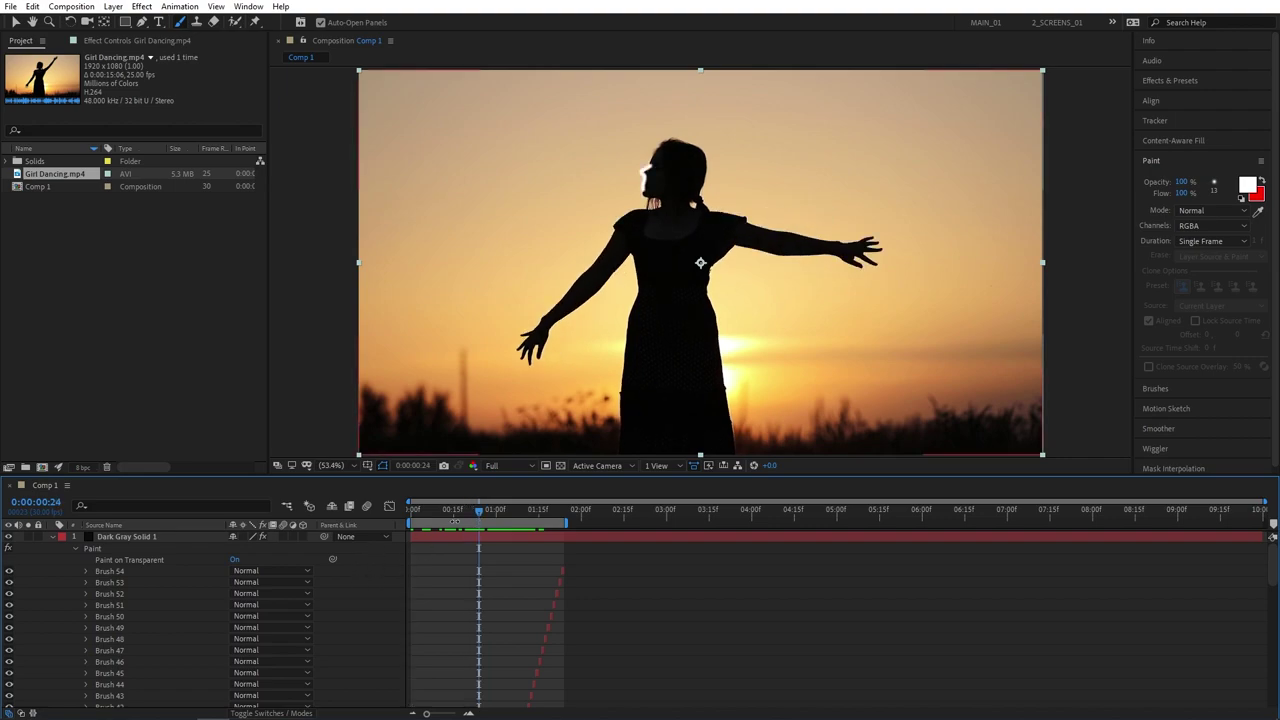
# Apply a Fill effect to Dark Gray Solid 1 with magenta (FF00DE) colour and preview it
pyautogui.click(1172, 81)
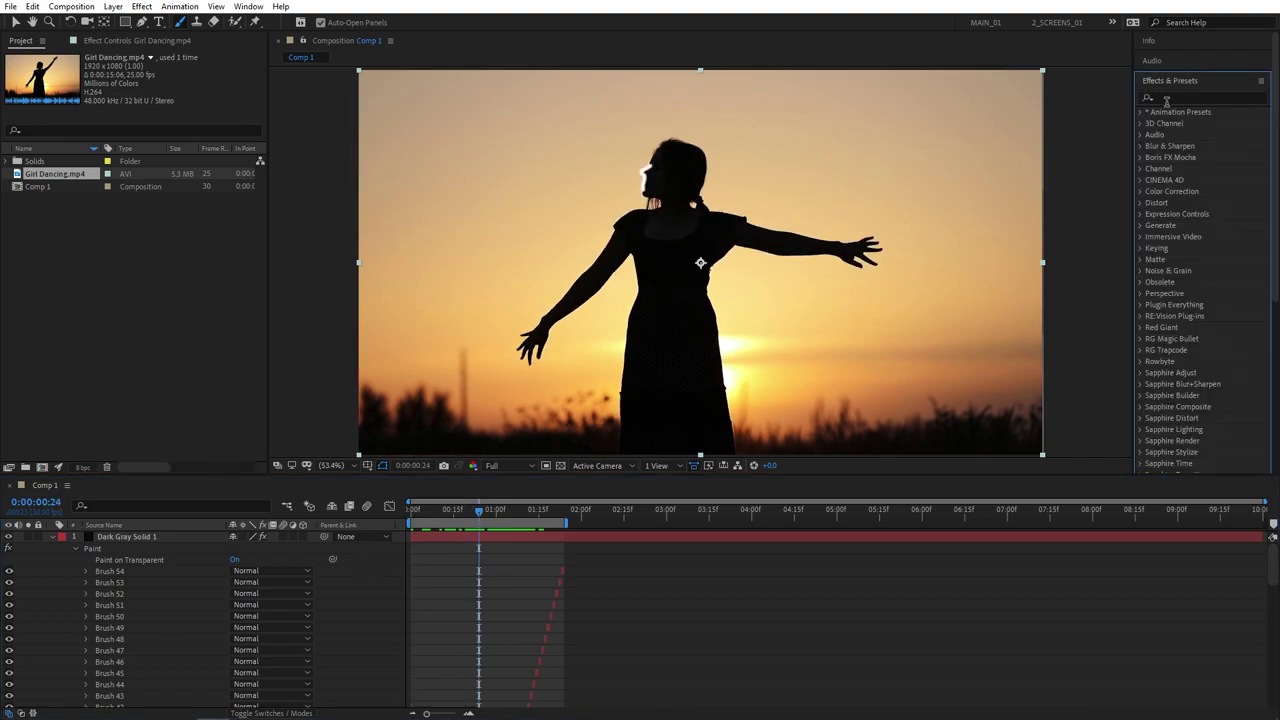
pyautogui.click(1172, 98)
pyautogui.write('fill')
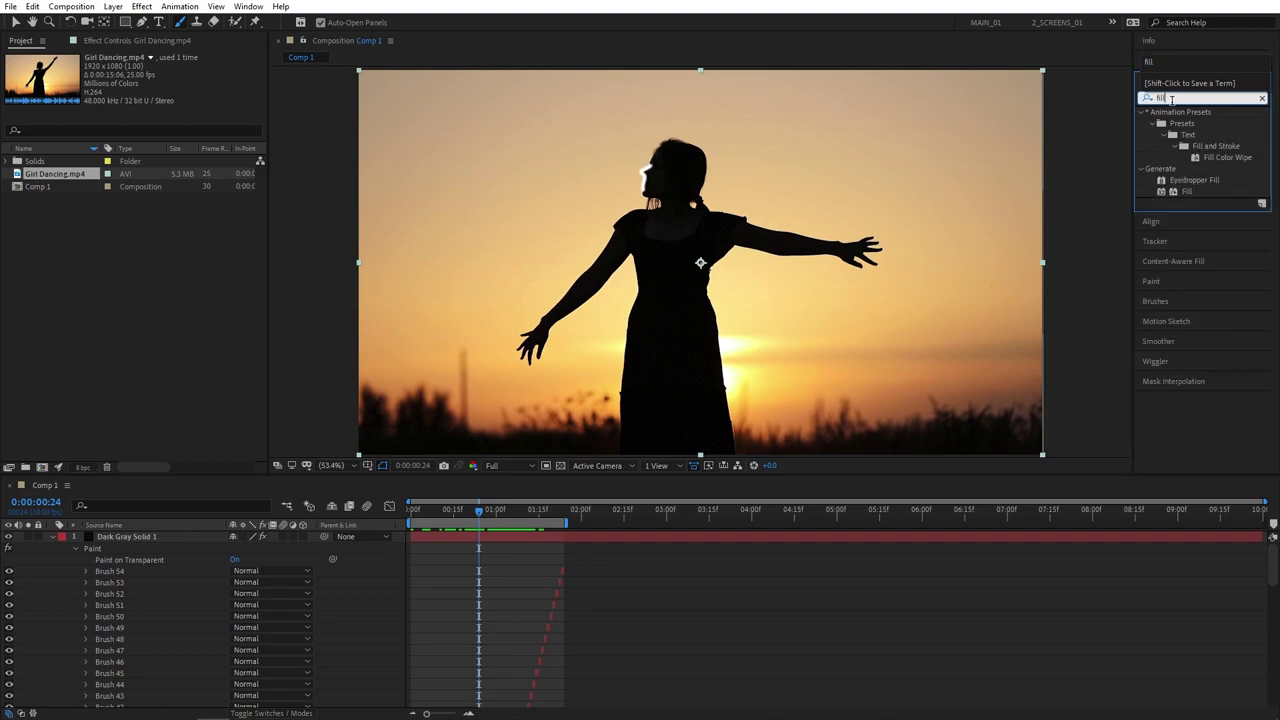
pyautogui.moveTo(1177, 193); pyautogui.dragTo(150, 538)
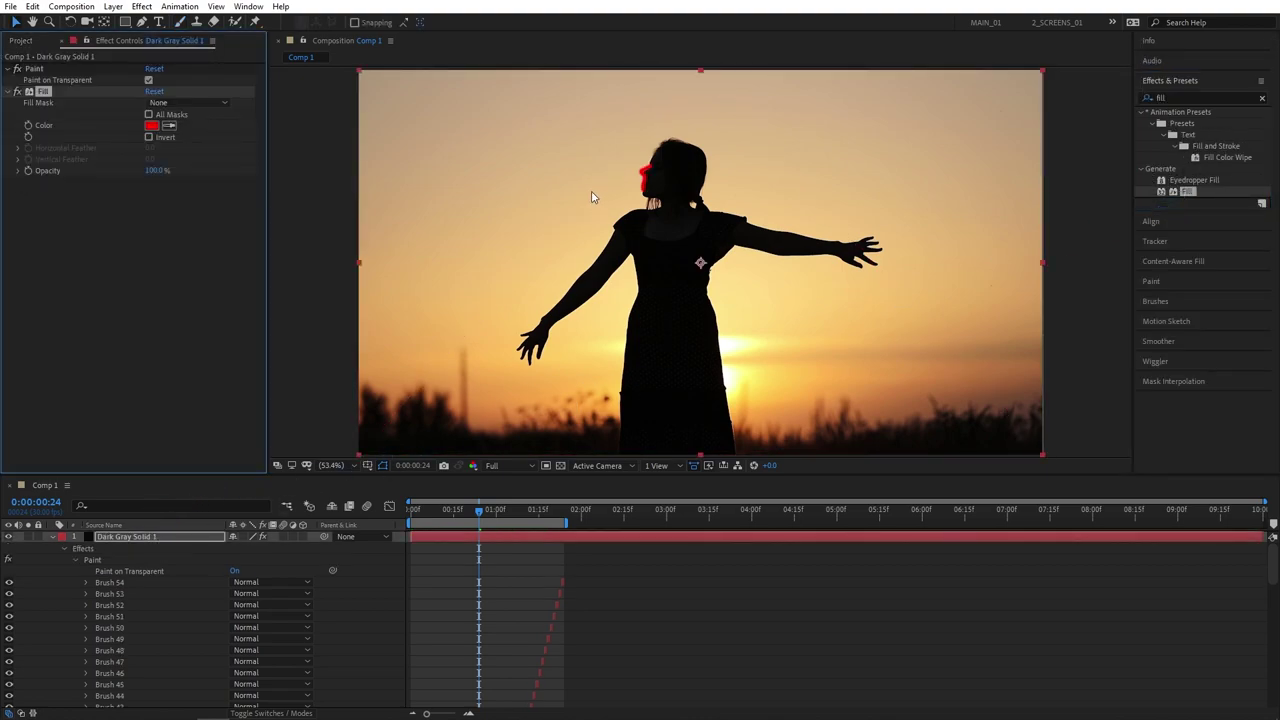
pyautogui.scroll(5, 592, 190)
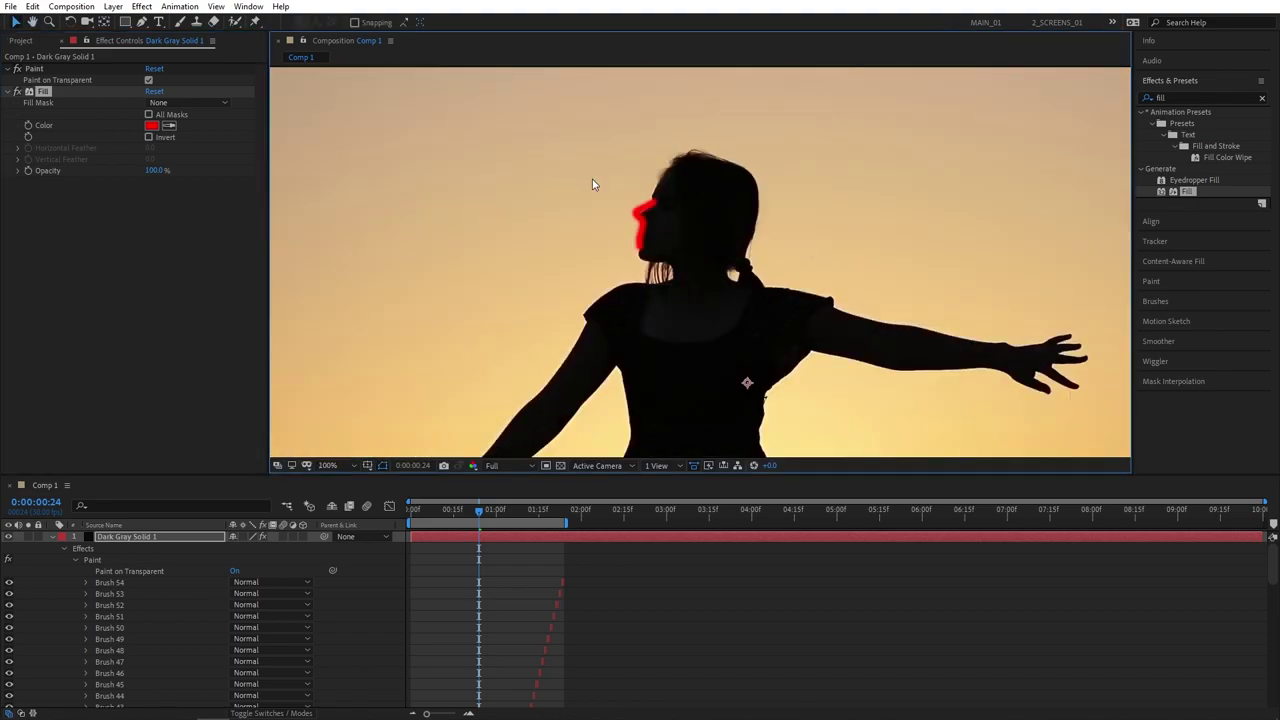
pyautogui.click(151, 125)
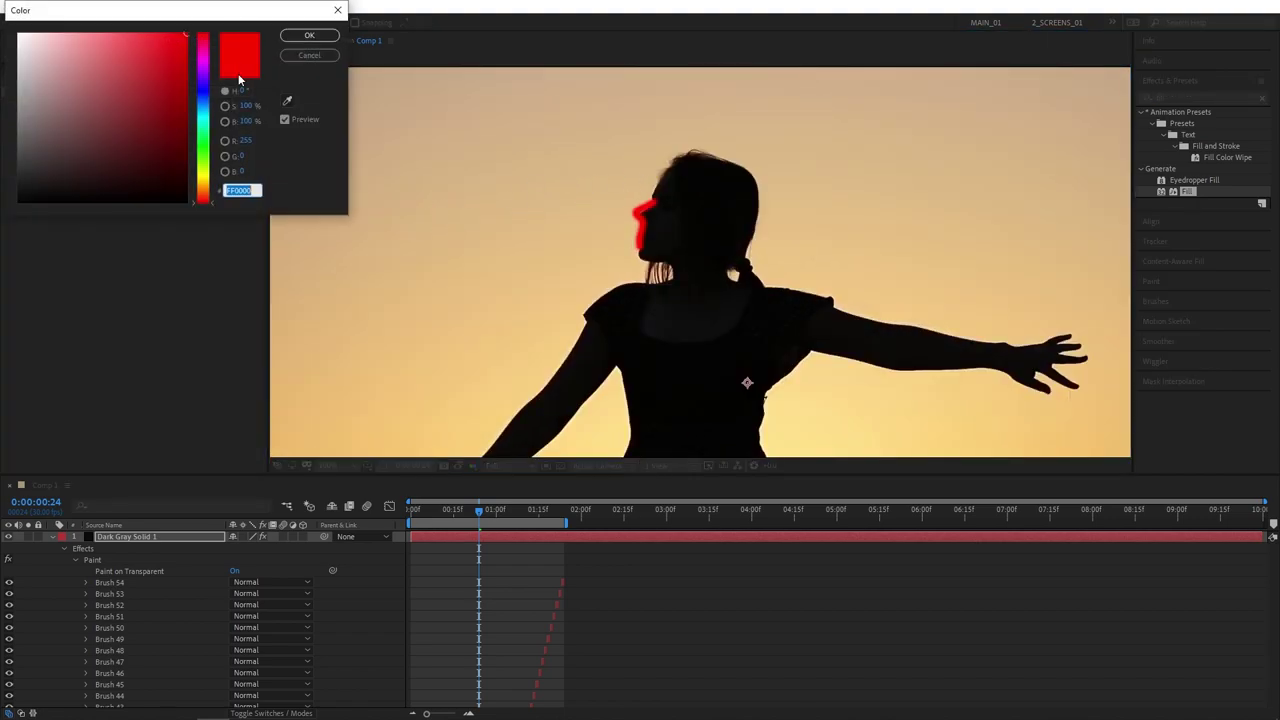
pyautogui.click(205, 66)
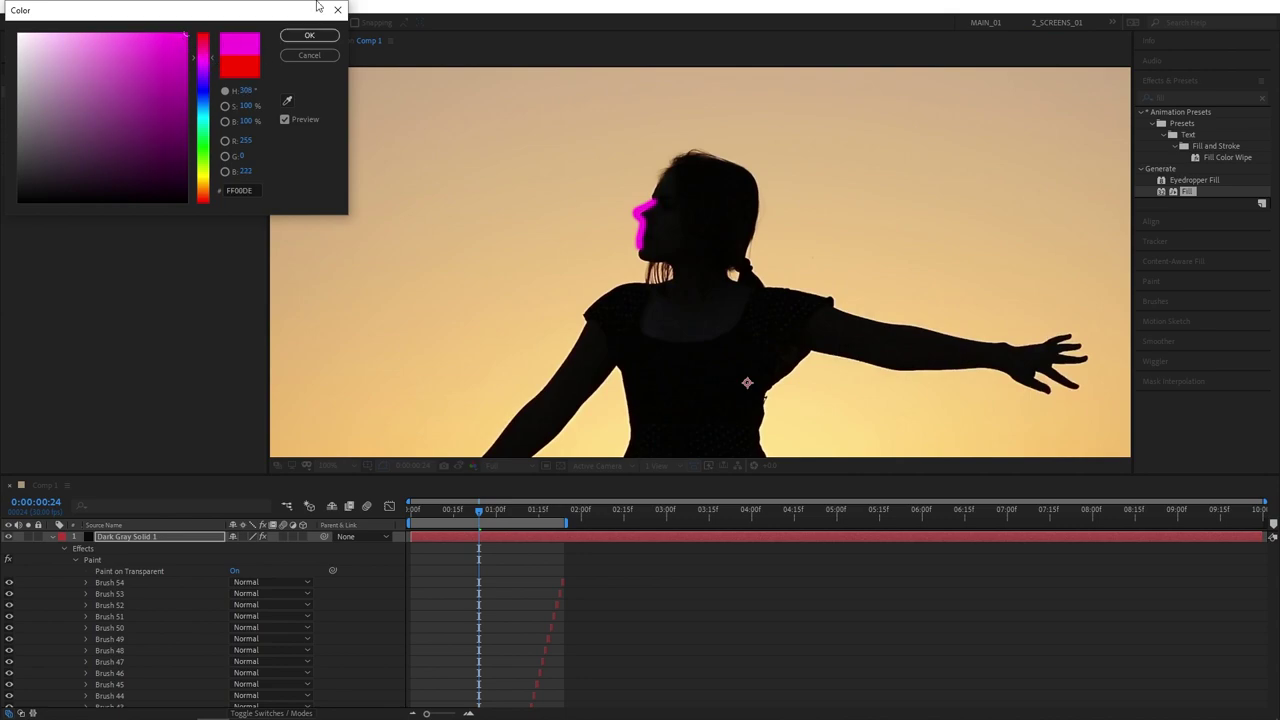
pyautogui.click(309, 35)
pyautogui.press(',')
pyautogui.press('space')
pyautogui.press('space')
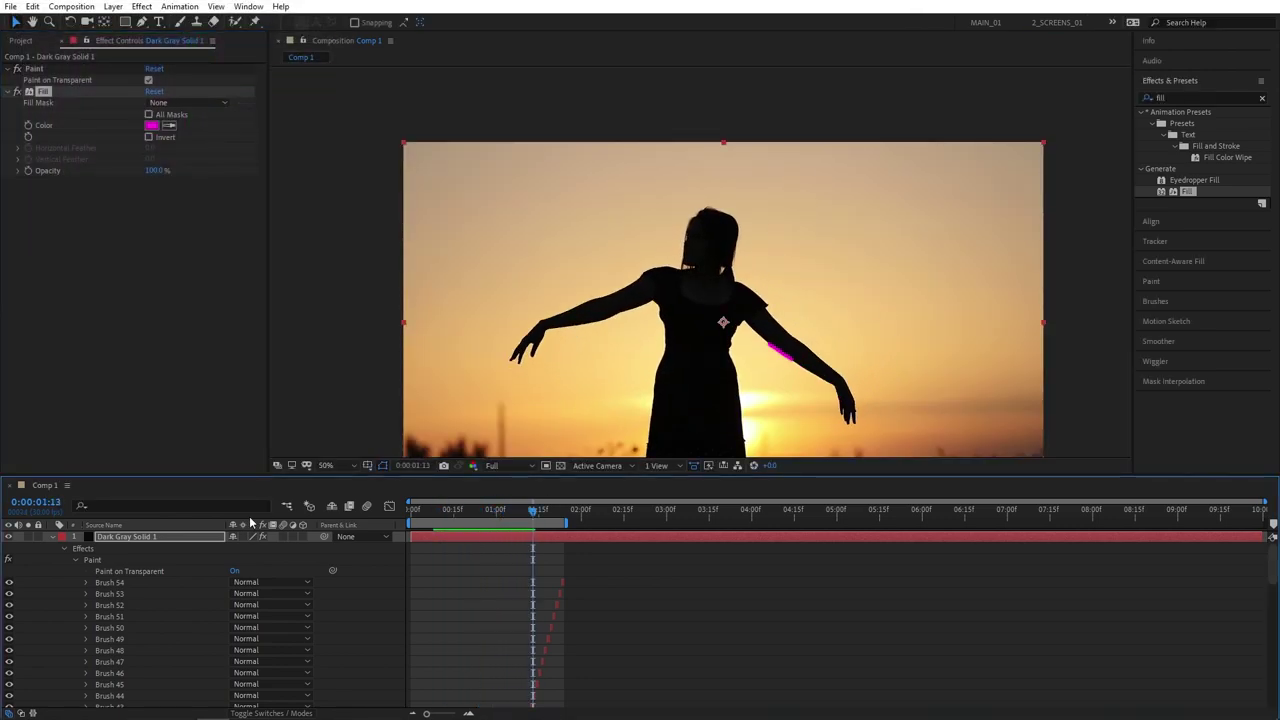
# Apply a Glow effect to Dark Gray Solid 1 with Glow Radius 20
pyautogui.hotkey('ctrl', '5')
pyautogui.write('glow')
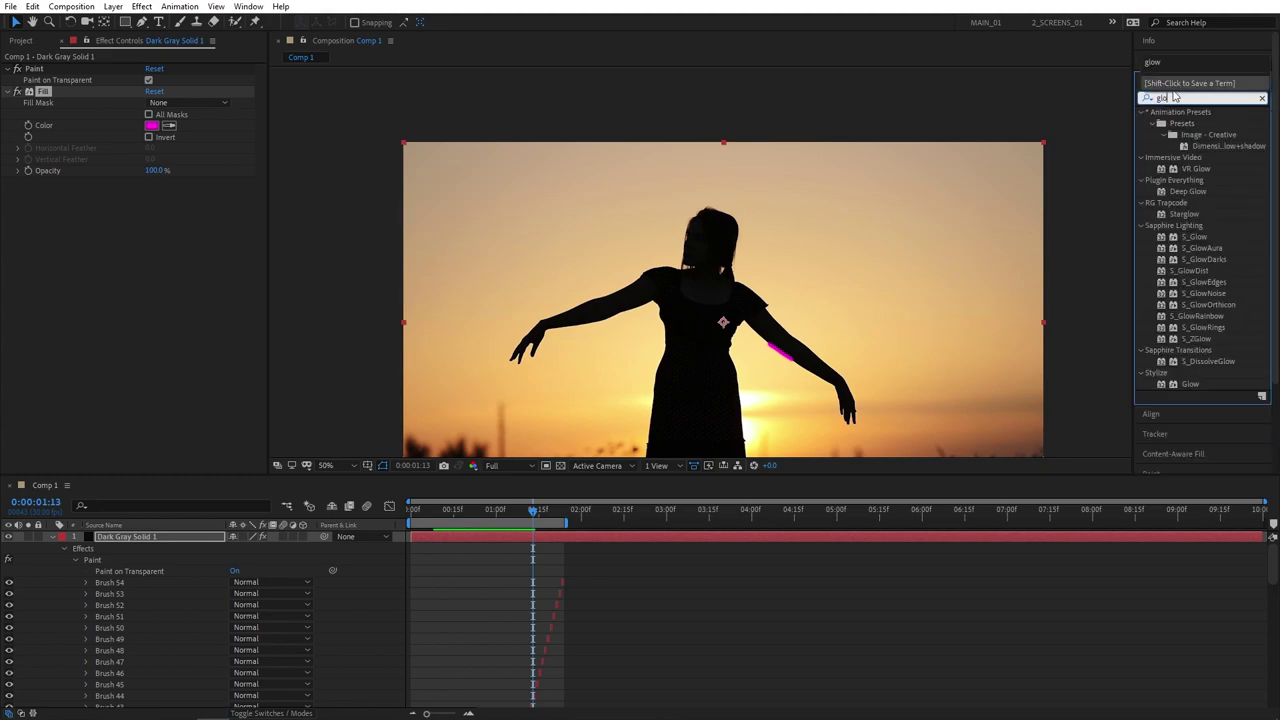
pyautogui.moveTo(1188, 384); pyautogui.dragTo(187, 541)
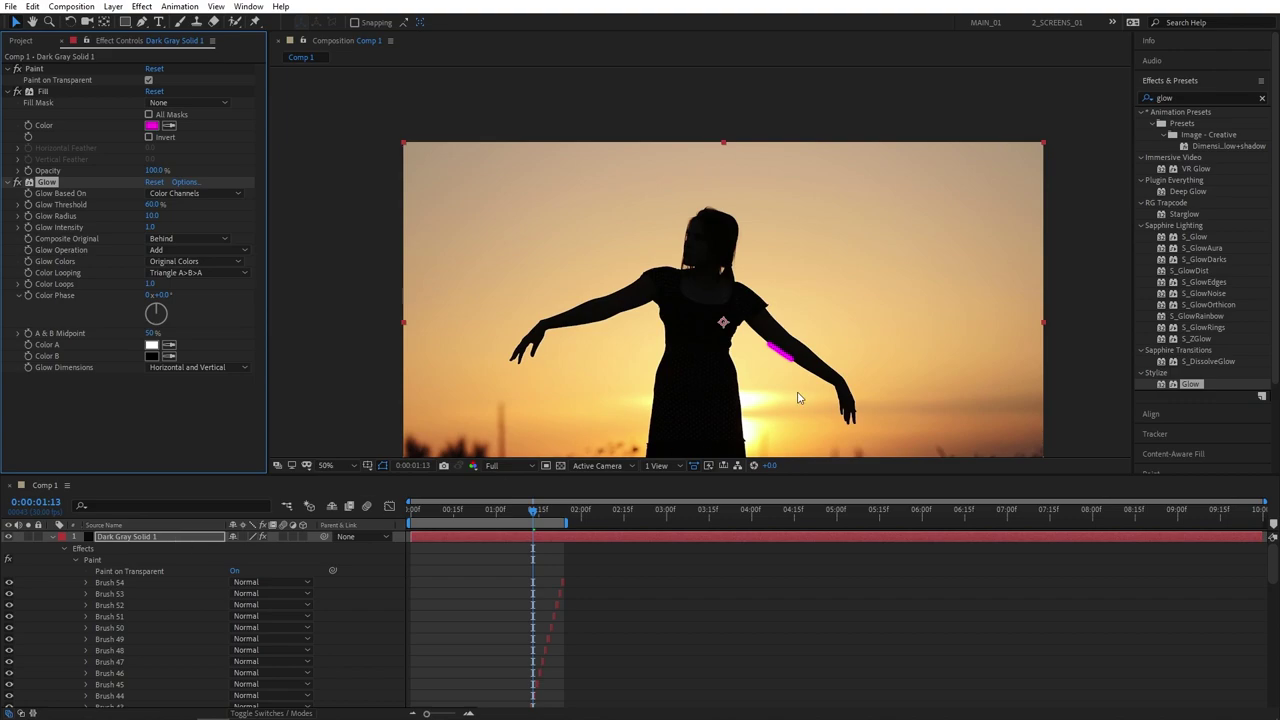
pyautogui.scroll(4, 798, 398)
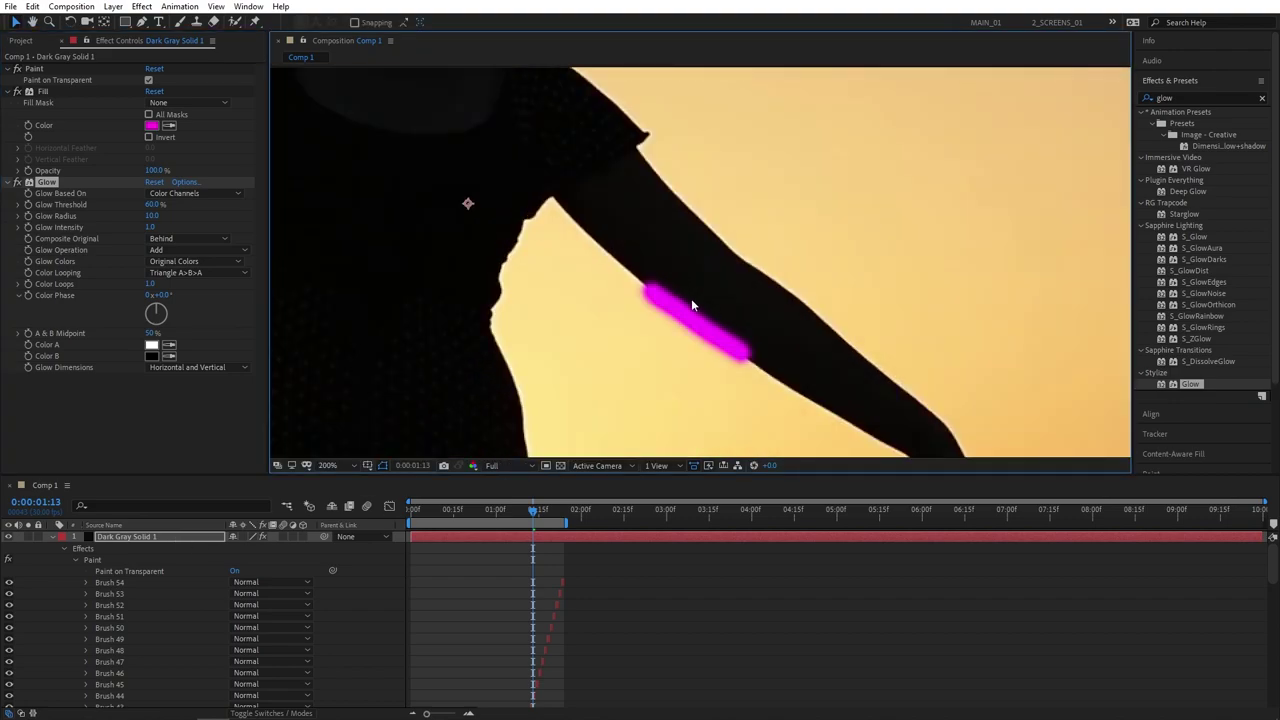
pyautogui.scroll(-2, 691, 298)
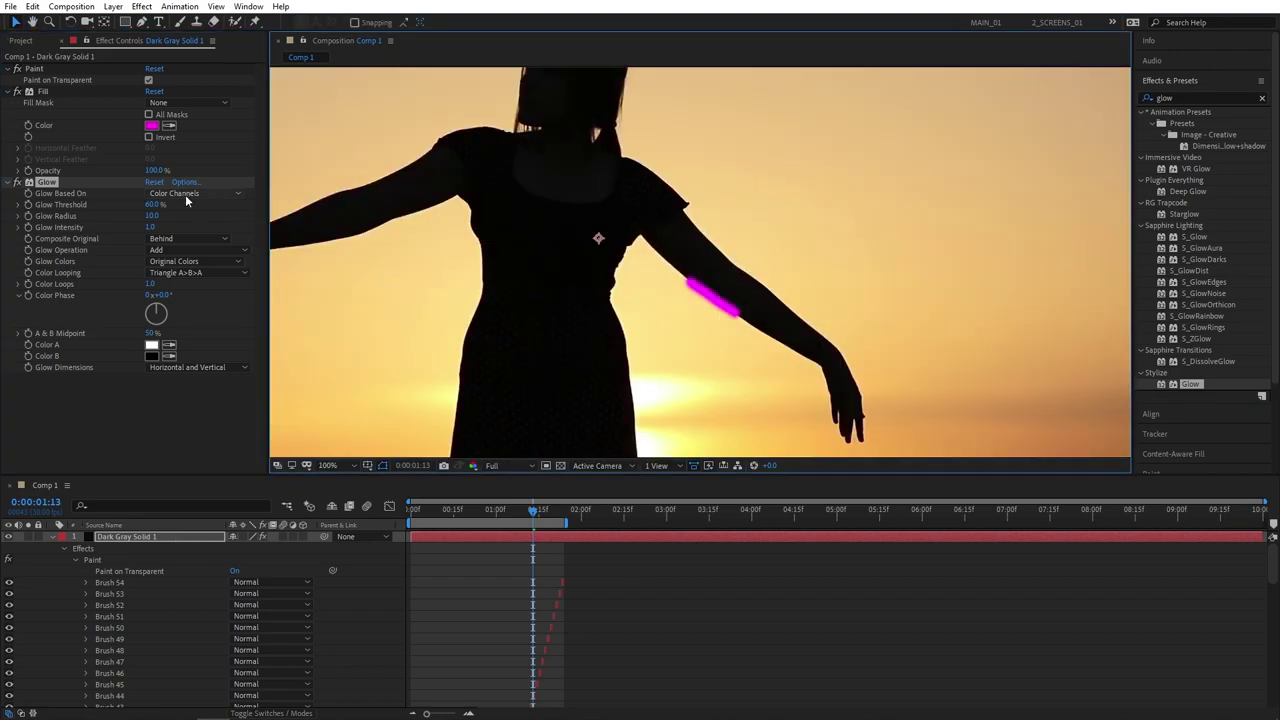
pyautogui.click(152, 215)
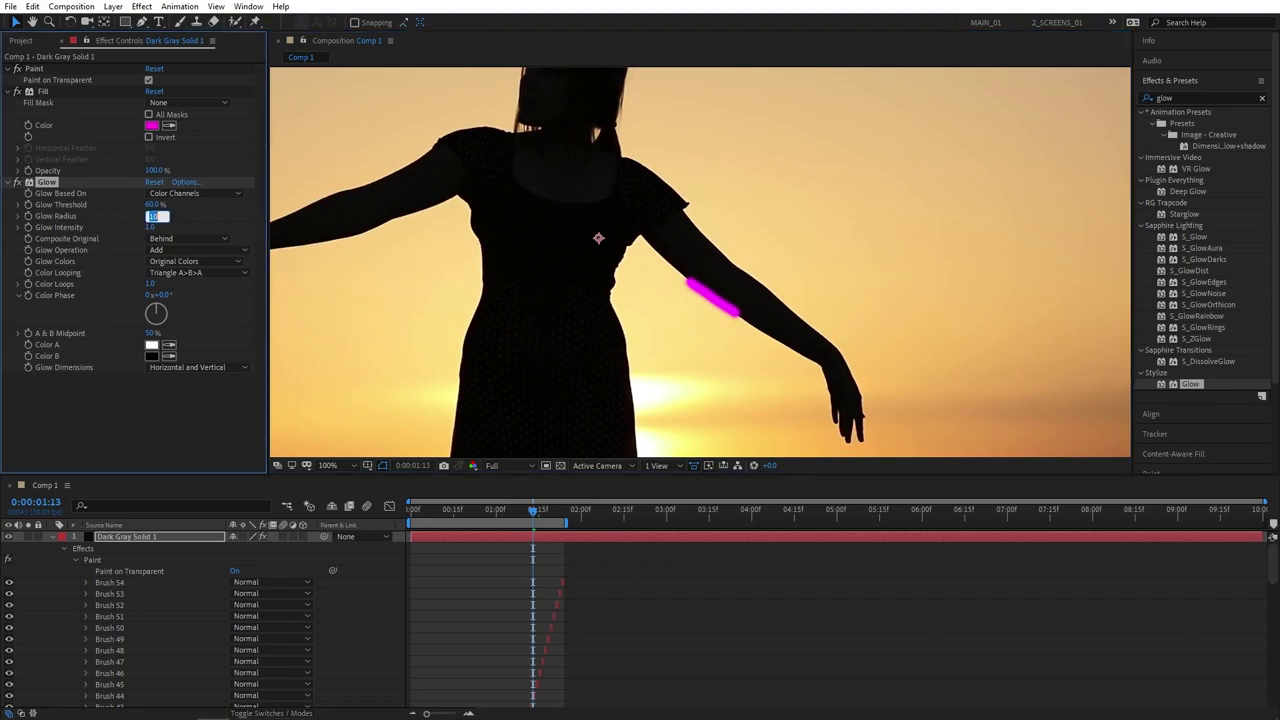
pyautogui.write('20')
pyautogui.press('Return')
# Duplicate the Glow as Glow 2 with radius 80 and check an early frame
pyautogui.hotkey('ctrl', 'd')
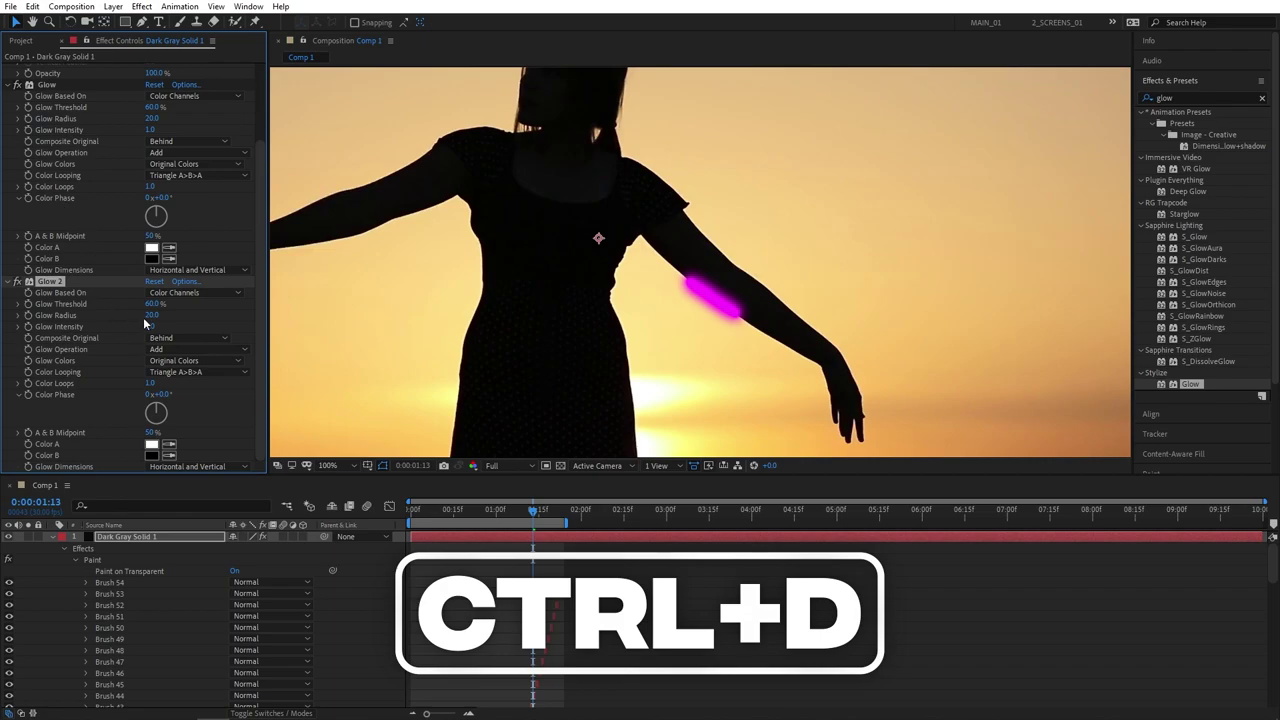
pyautogui.click(151, 315)
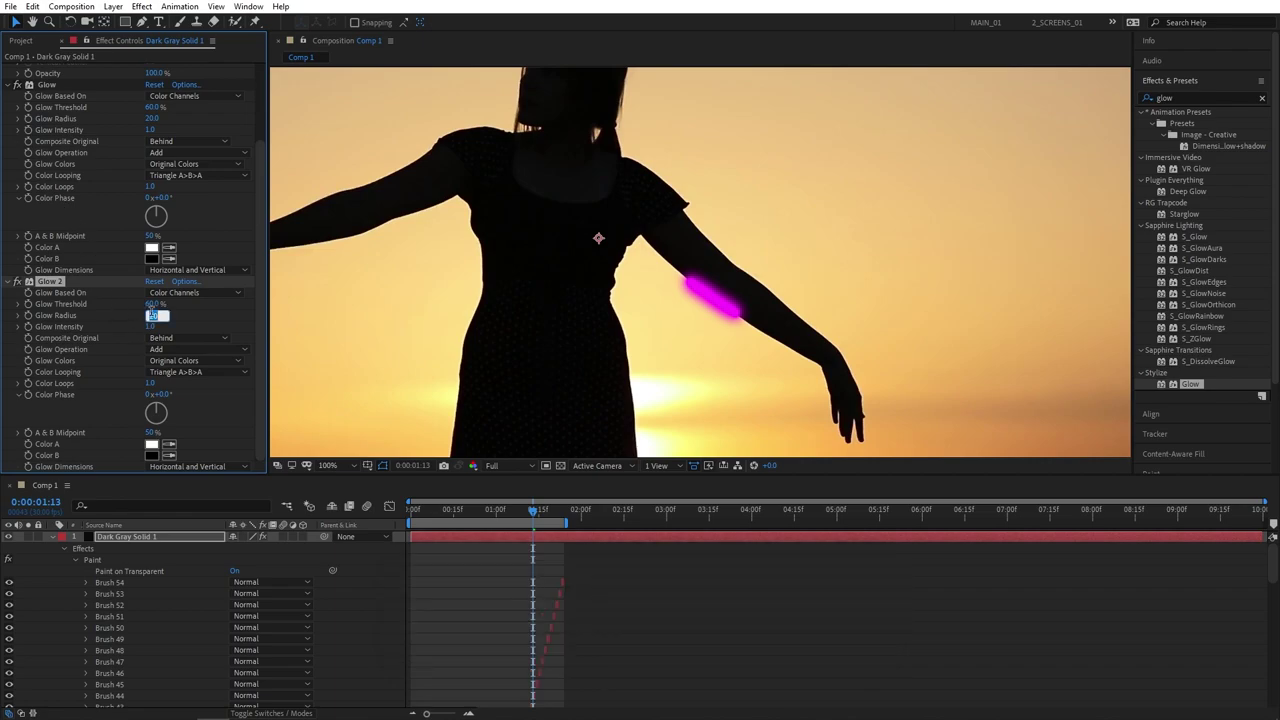
pyautogui.press('Return')
pyautogui.moveTo(430, 512)
pyautogui.mouseDown()
pyautogui.moveTo(434, 538)
pyautogui.moveTo(443, 518)
pyautogui.moveTo(521, 512)
pyautogui.moveTo(437, 517)
pyautogui.mouseUp()
pyautogui.scroll(-2, 561, 431)
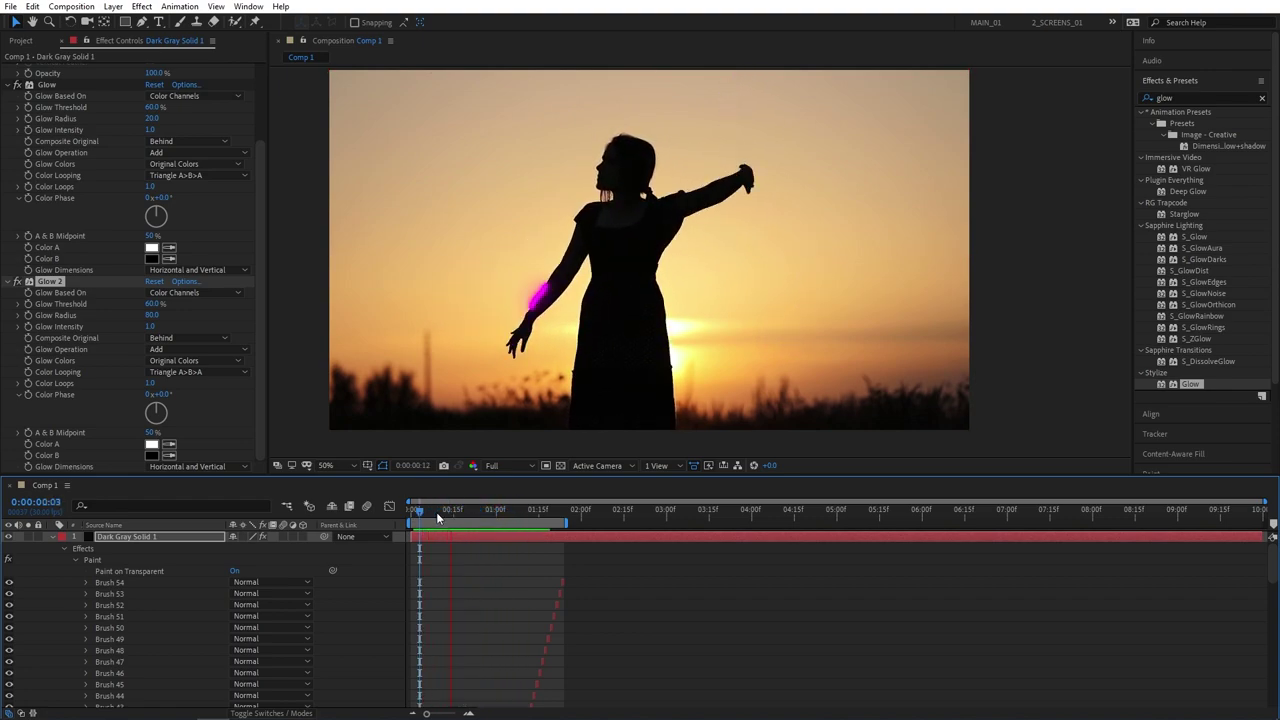
pyautogui.press('space')
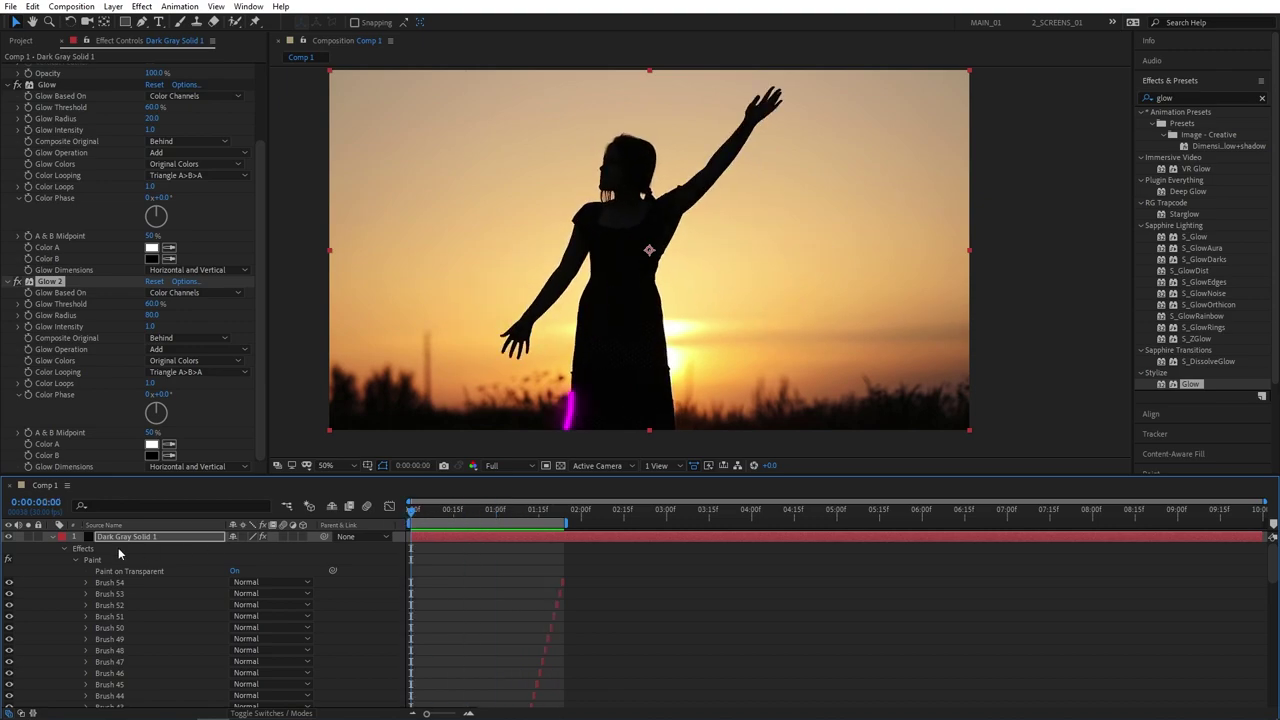
pyautogui.click(430, 512)
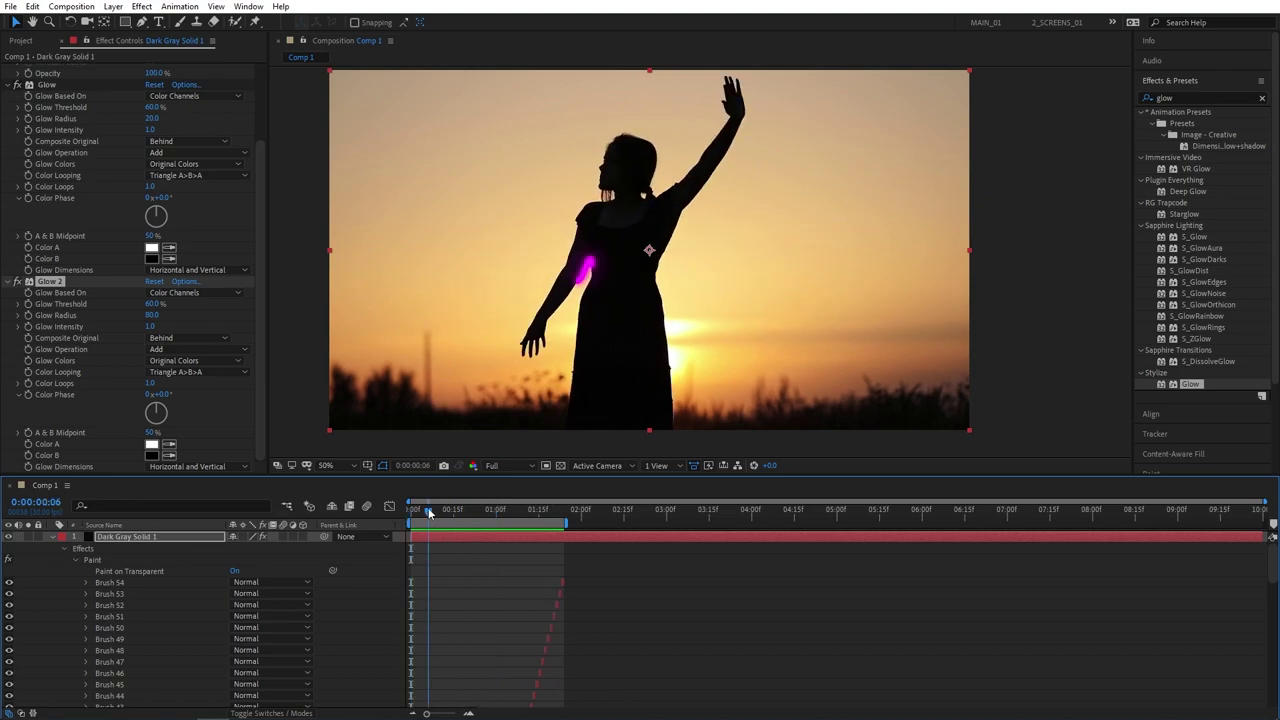